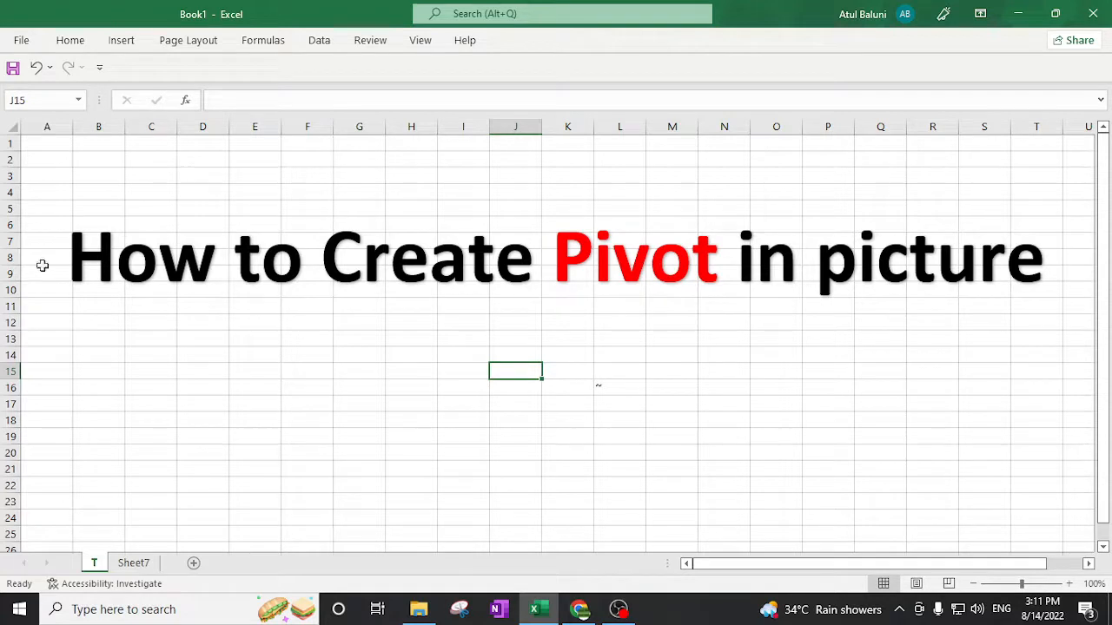
left_click(67, 206)
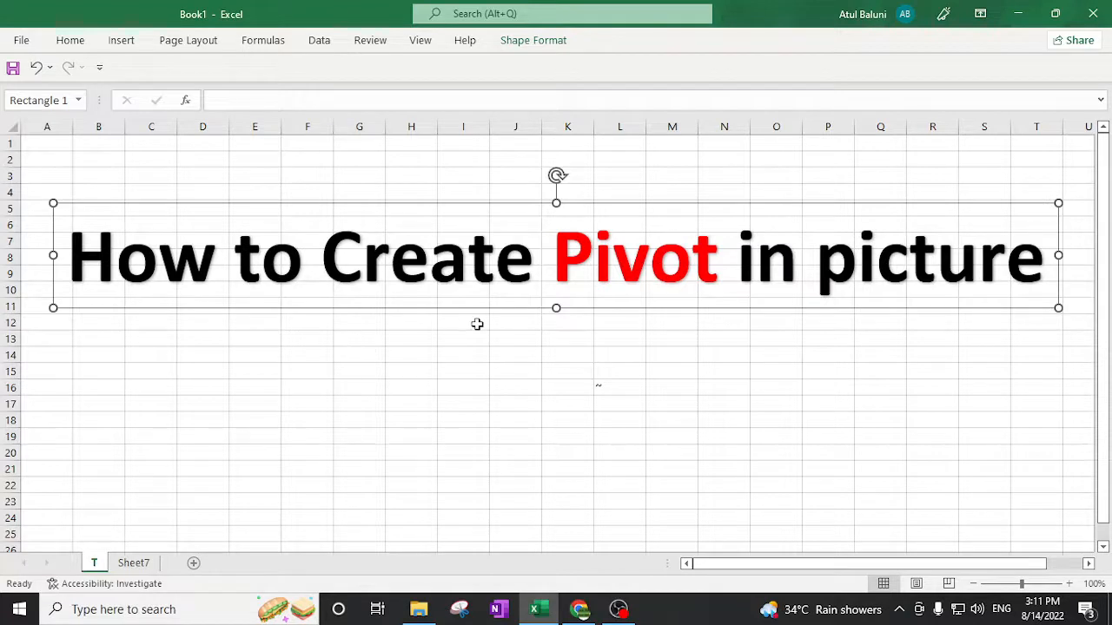
left_click(483, 369)
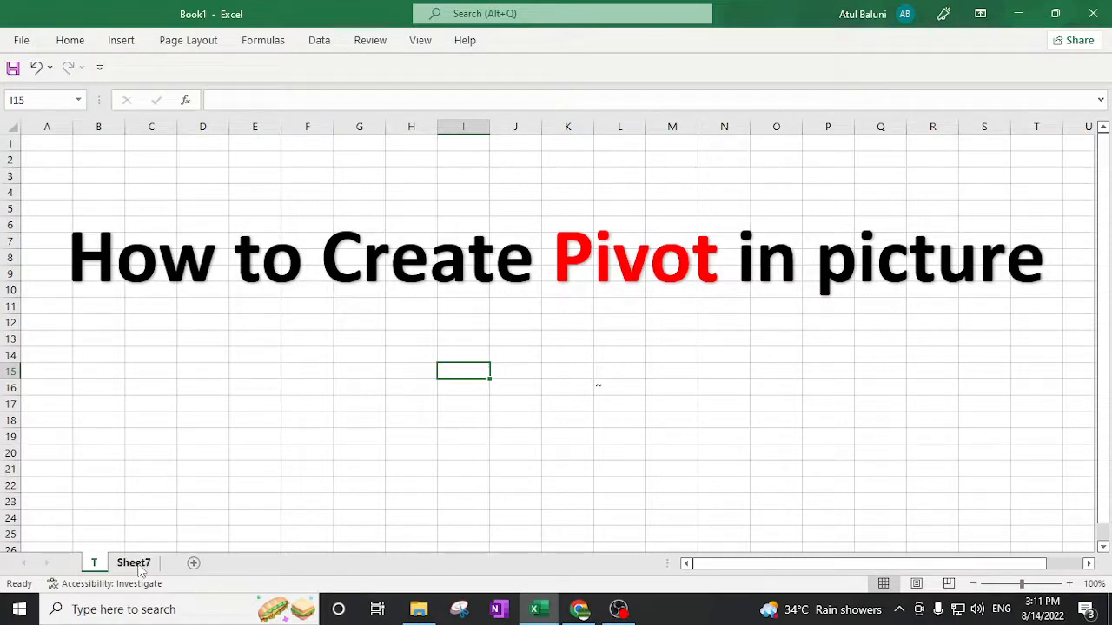
Go to the data table on Sheet7 and widen its Country column.
left_click(134, 562)
left_click(615, 273)
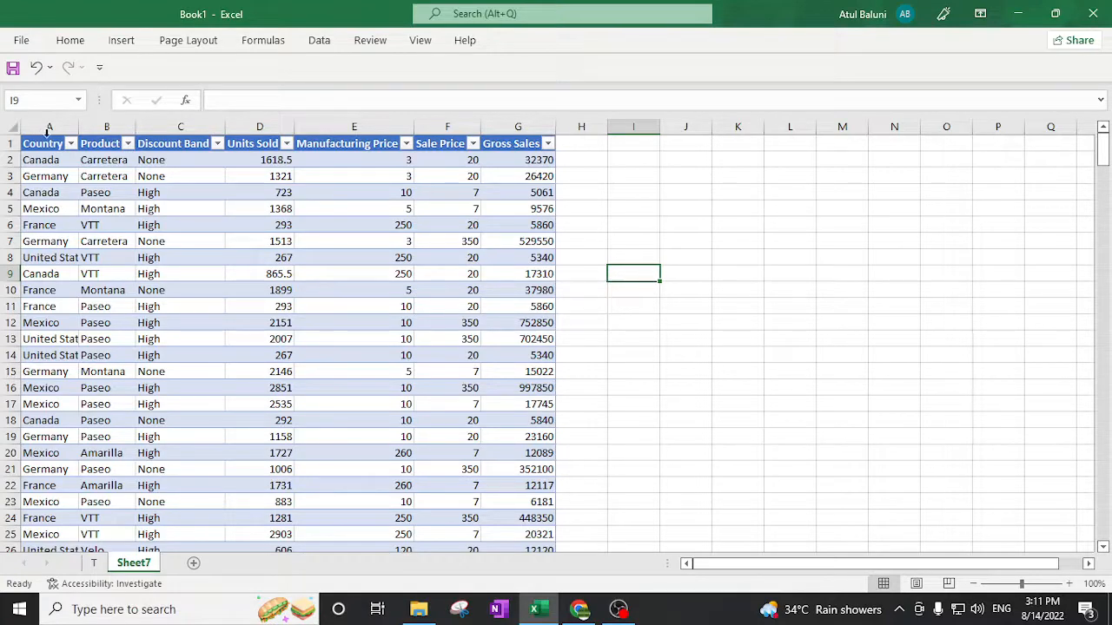
left_click_drag(78, 127, 99, 127)
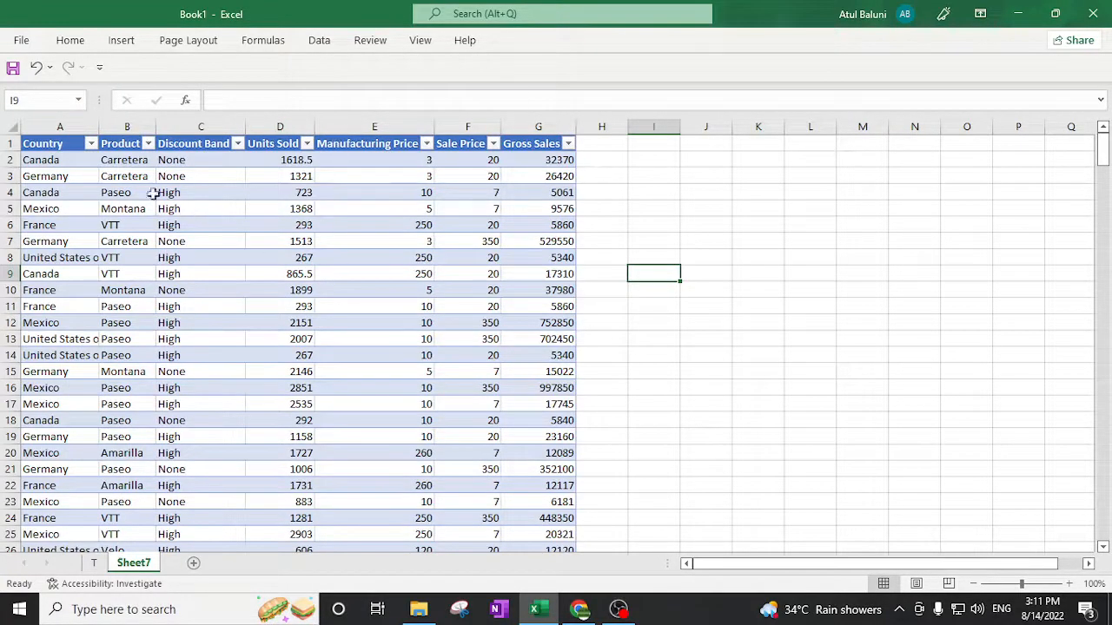
Create a pivot table on a new worksheet from columns A to G of the Sheet7 sales data.
left_click(57, 131)
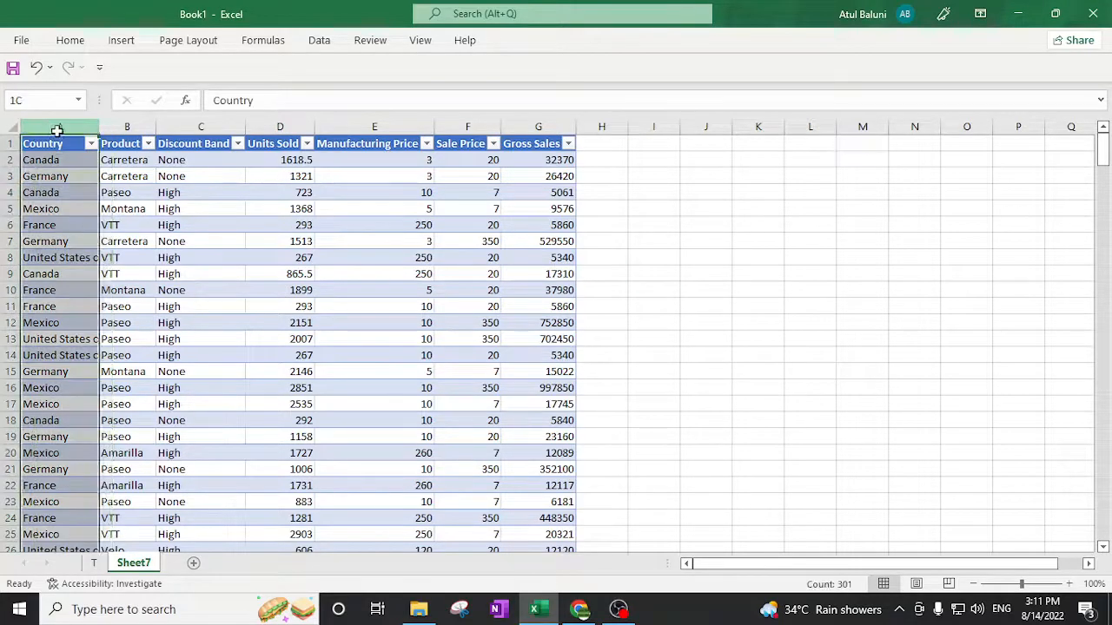
left_click_drag(56, 131, 538, 130)
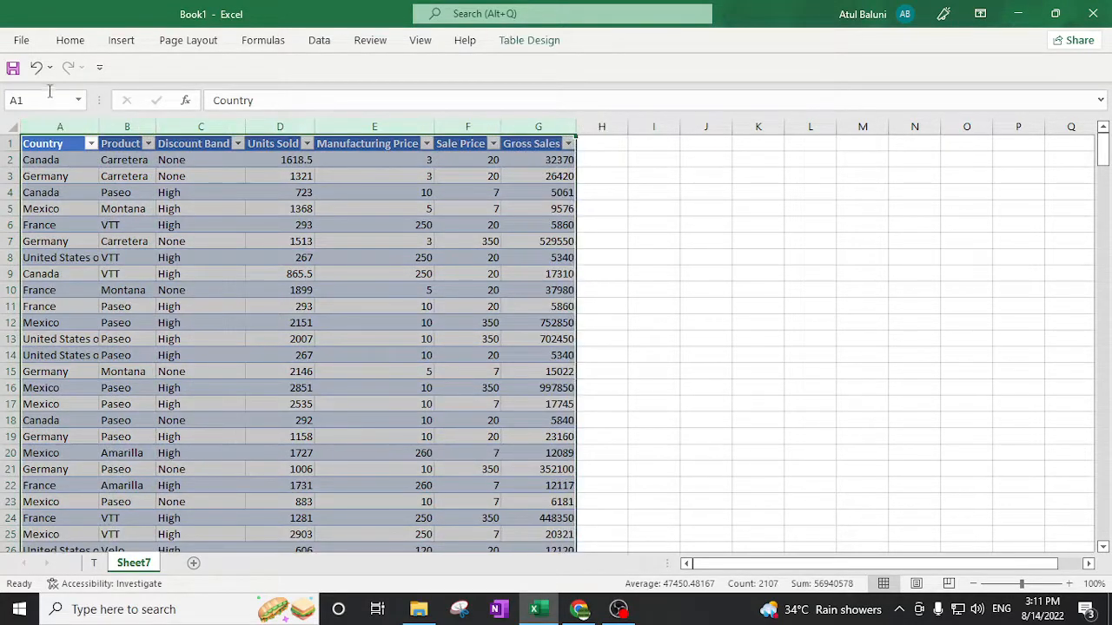
left_click(121, 40)
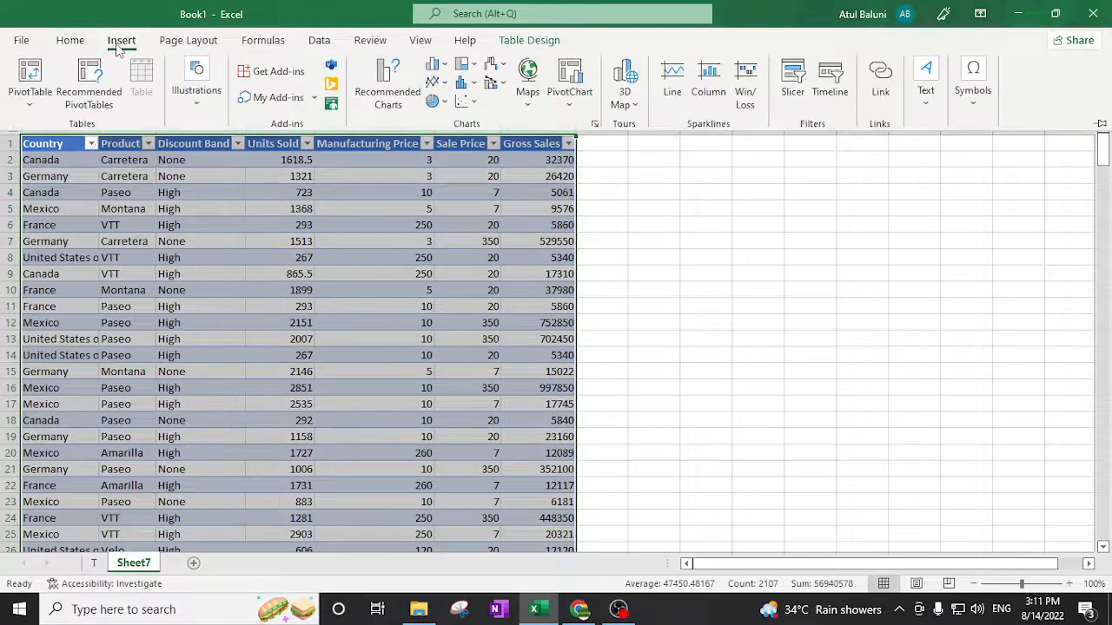
left_click(30, 106)
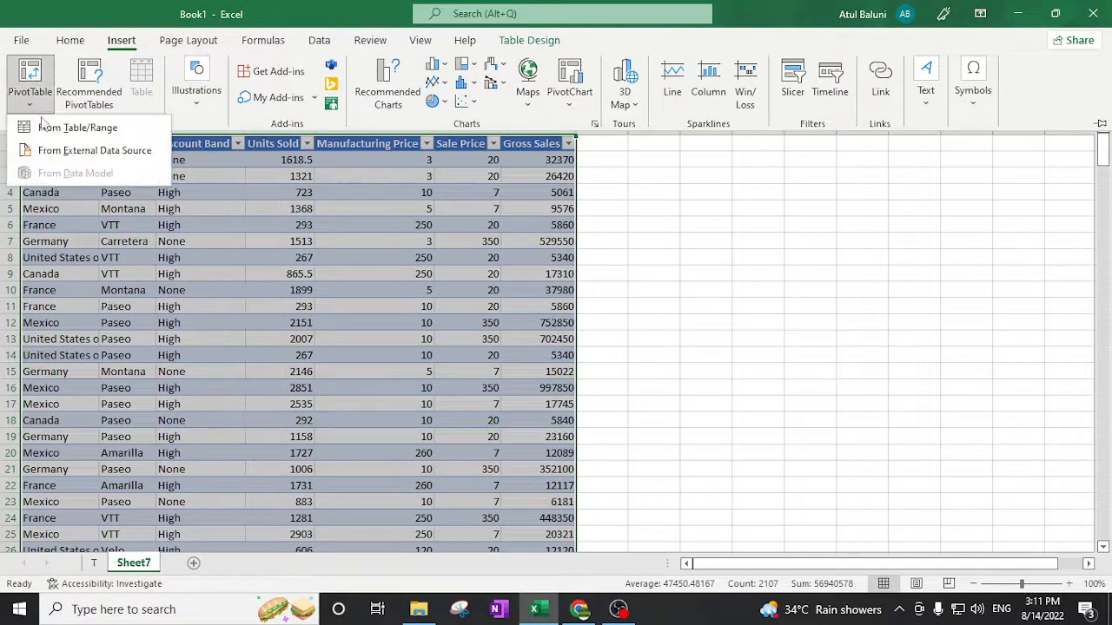
left_click(57, 128)
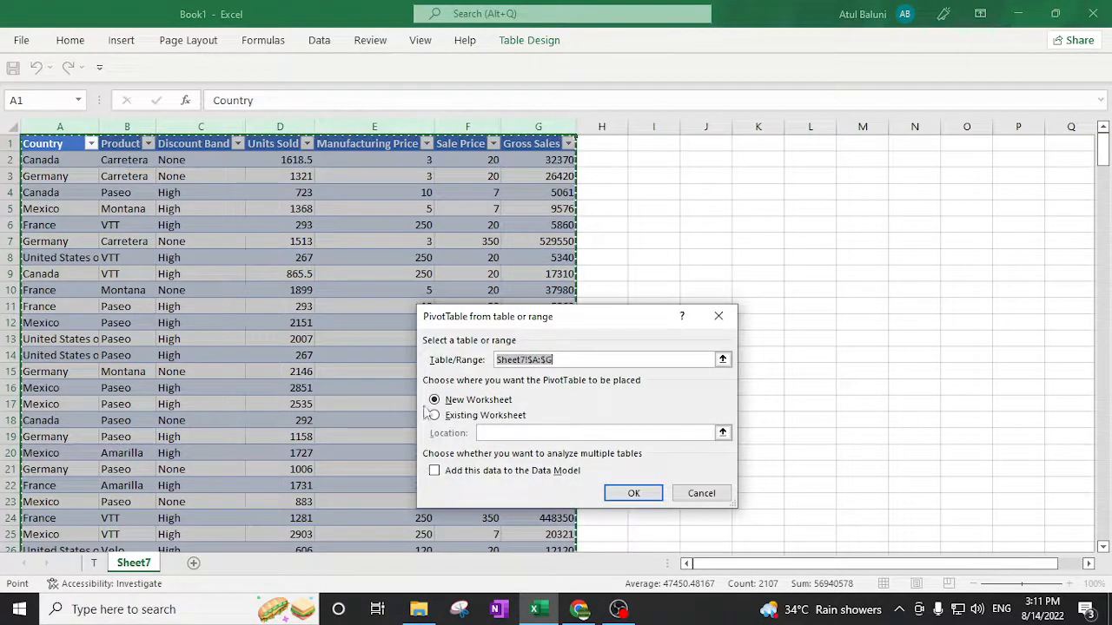
left_click(634, 494)
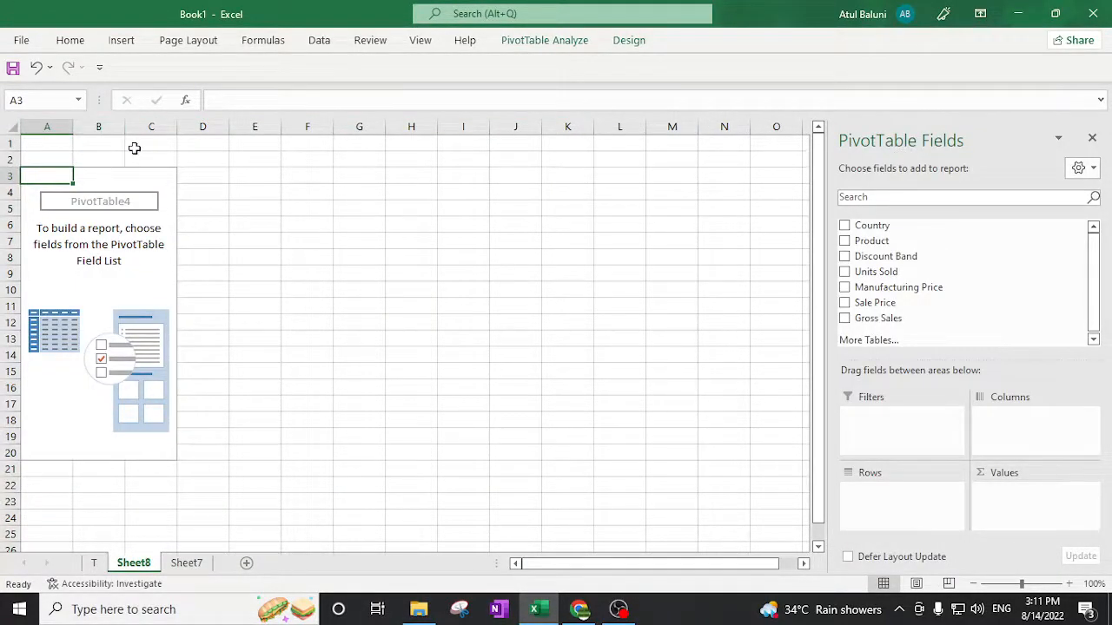
Add Country to the pivot table's rows and the sum of Units Sold to its values.
left_click(187, 564)
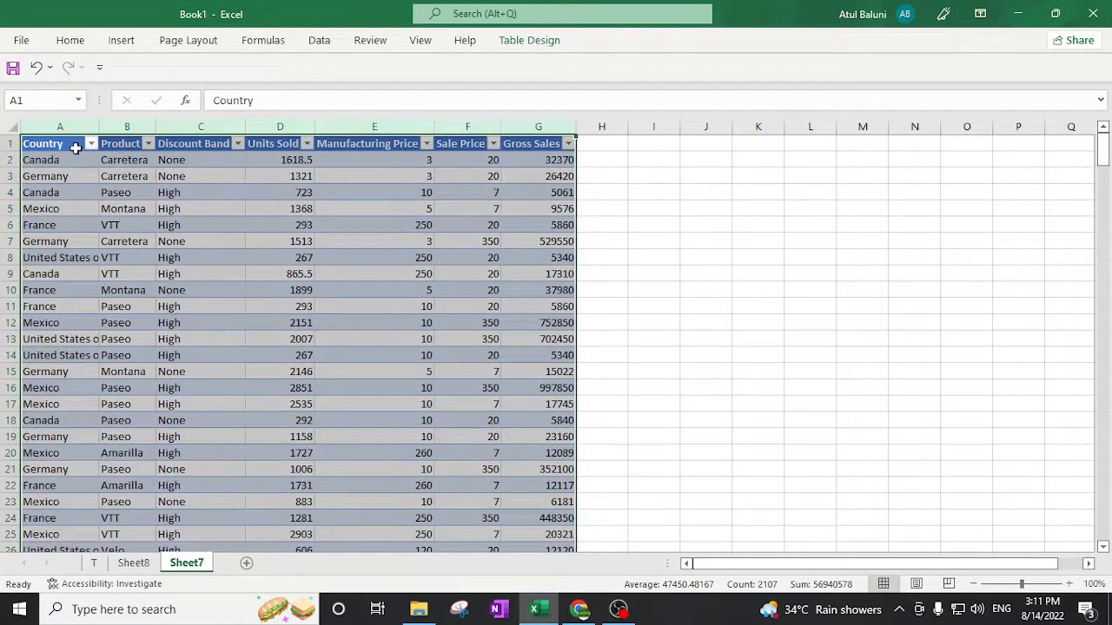
left_click(138, 564)
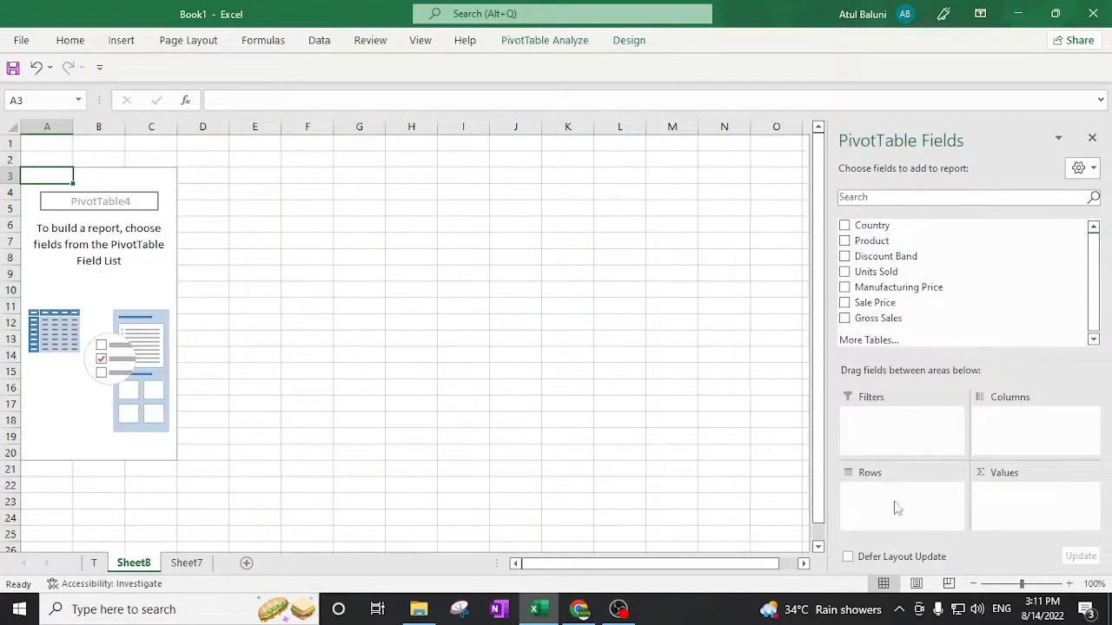
left_click_drag(872, 225, 901, 502)
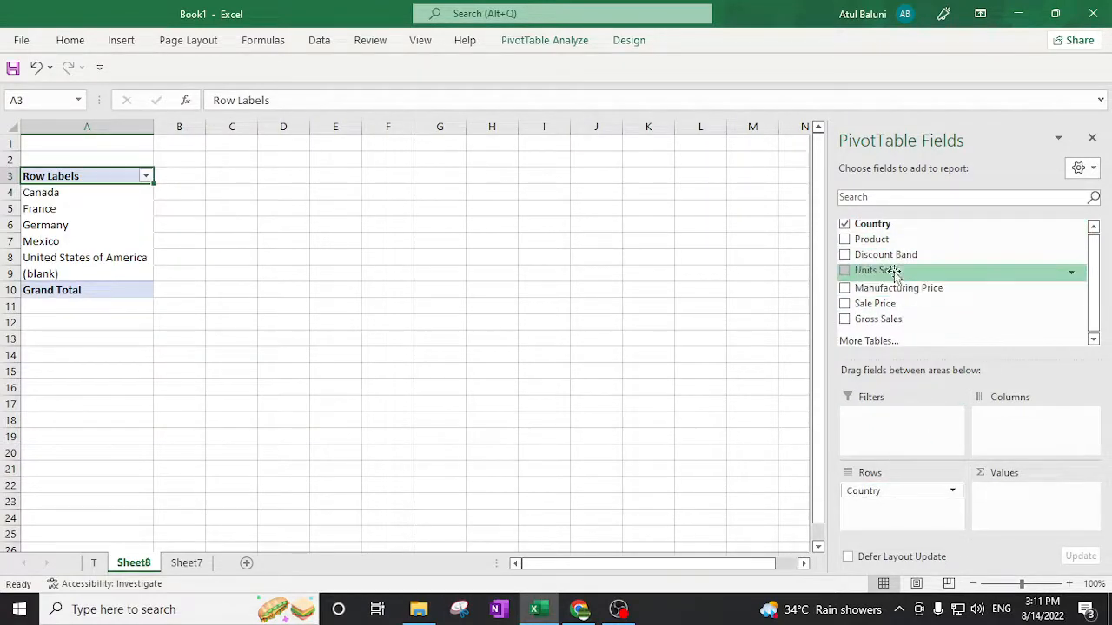
left_click_drag(895, 274, 1025, 513)
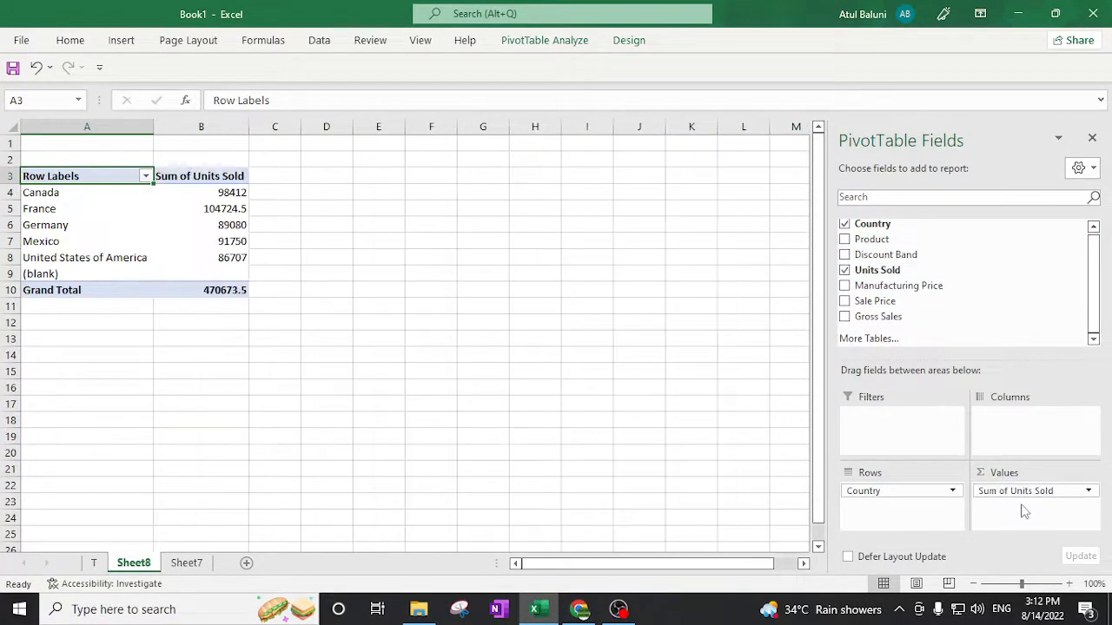
Filter the (blank) entry out of the pivot table's row labels.
left_click(145, 176)
left_click(50, 439)
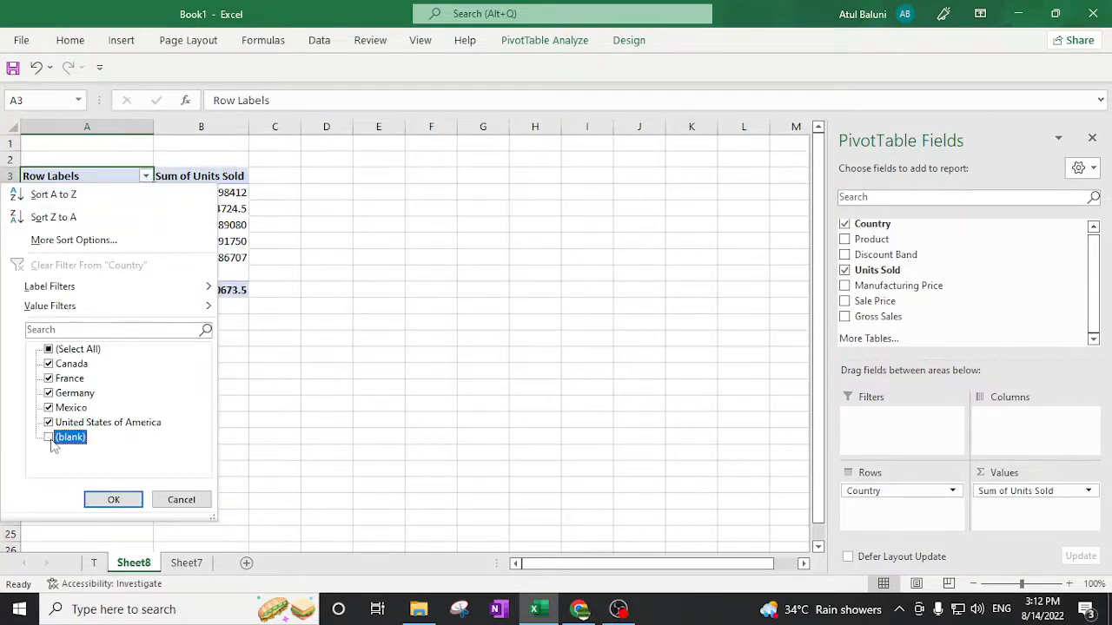
left_click(113, 499)
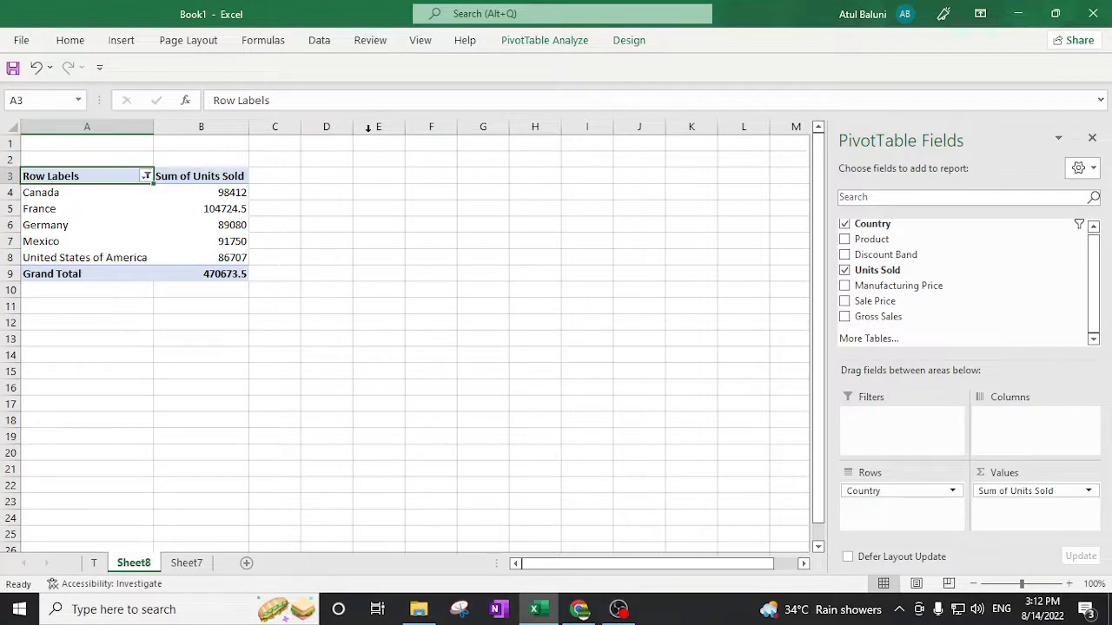
left_click(386, 271)
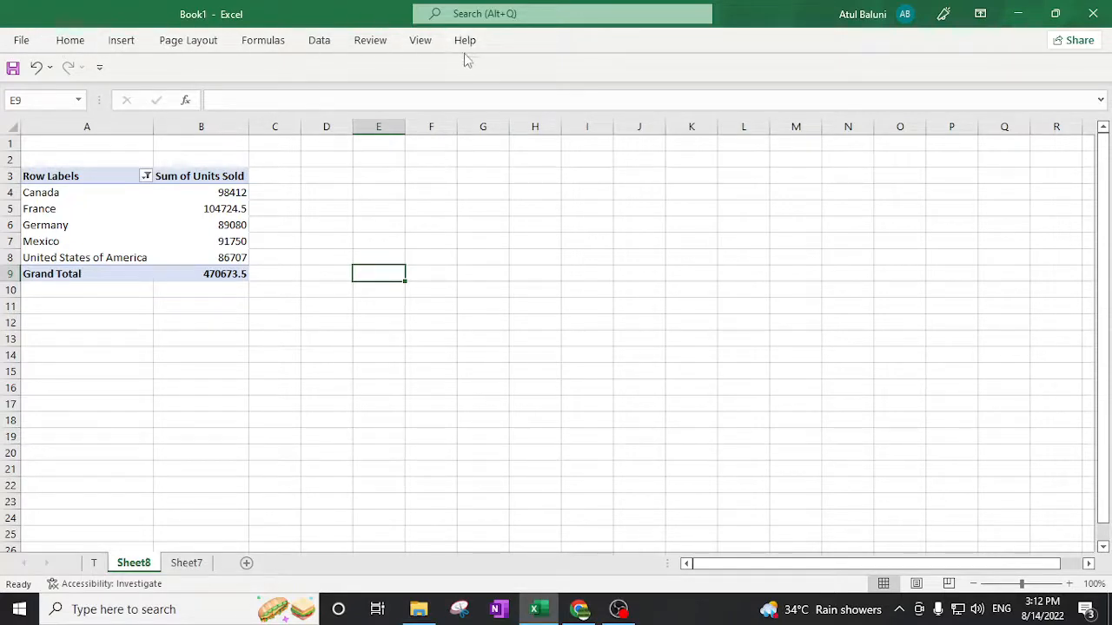
left_click(189, 212)
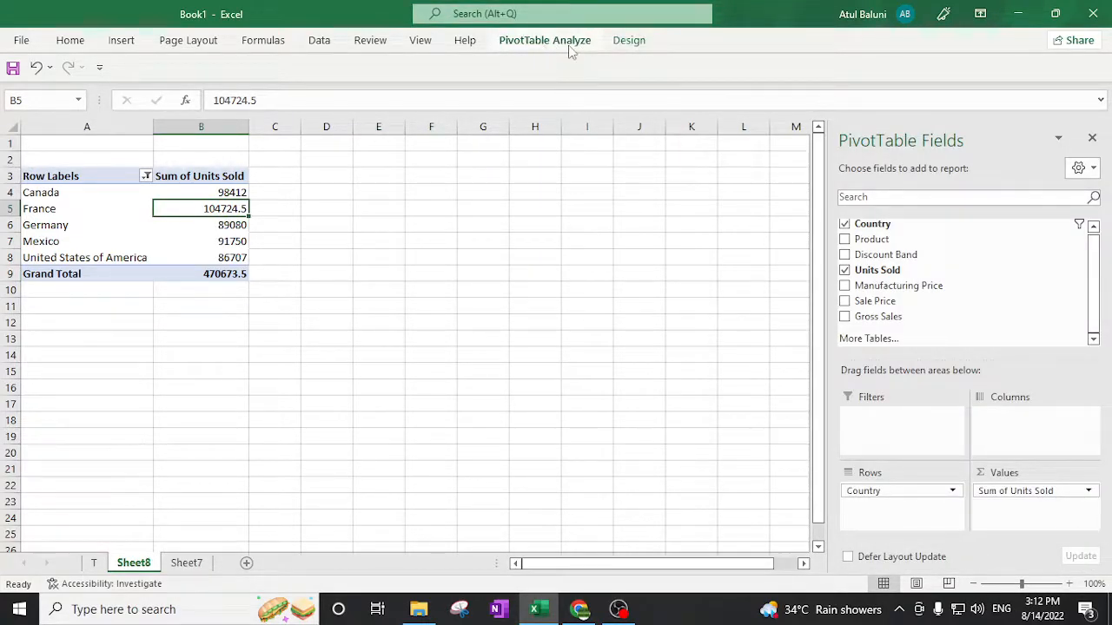
left_click(288, 180)
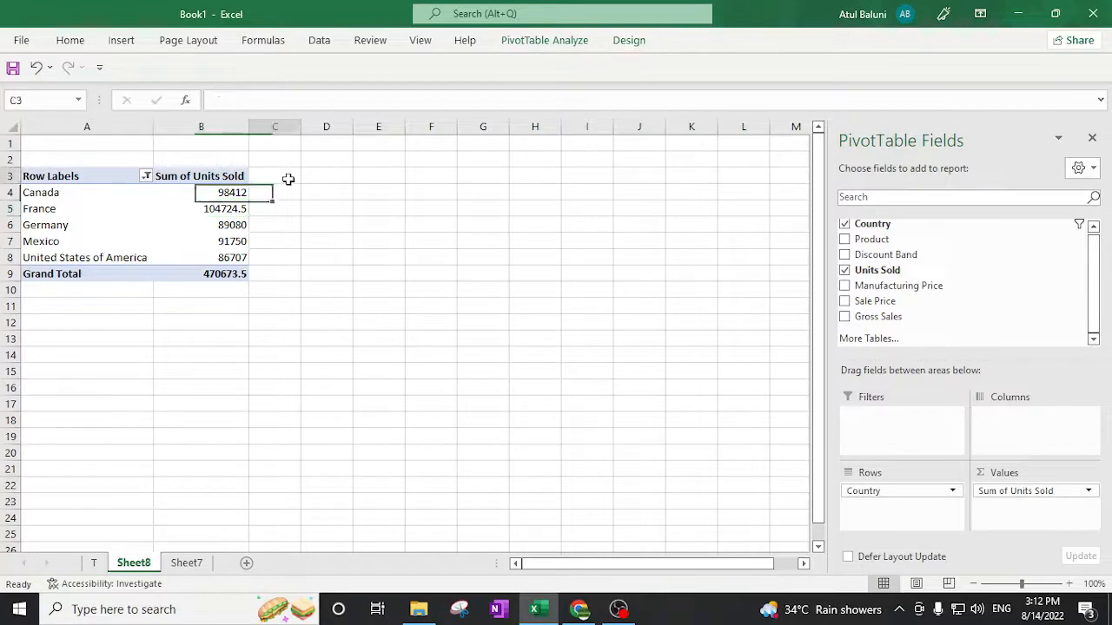
left_click(132, 215)
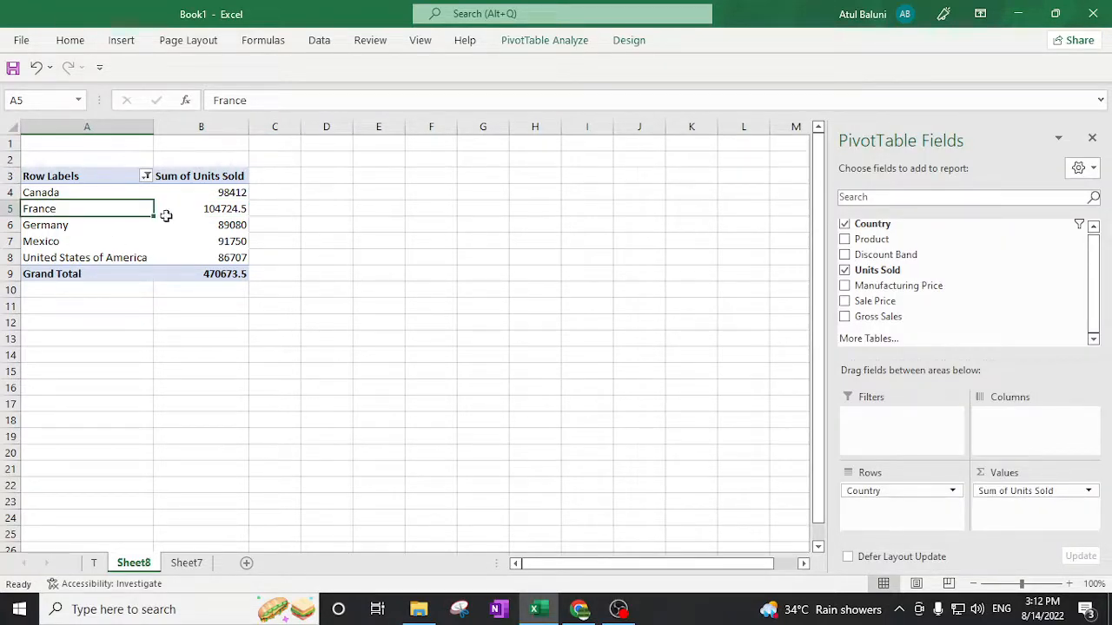
left_click(382, 175)
Apply the Medium pivot table style with a solid blue header row and unshaded data rows.
left_click(158, 192)
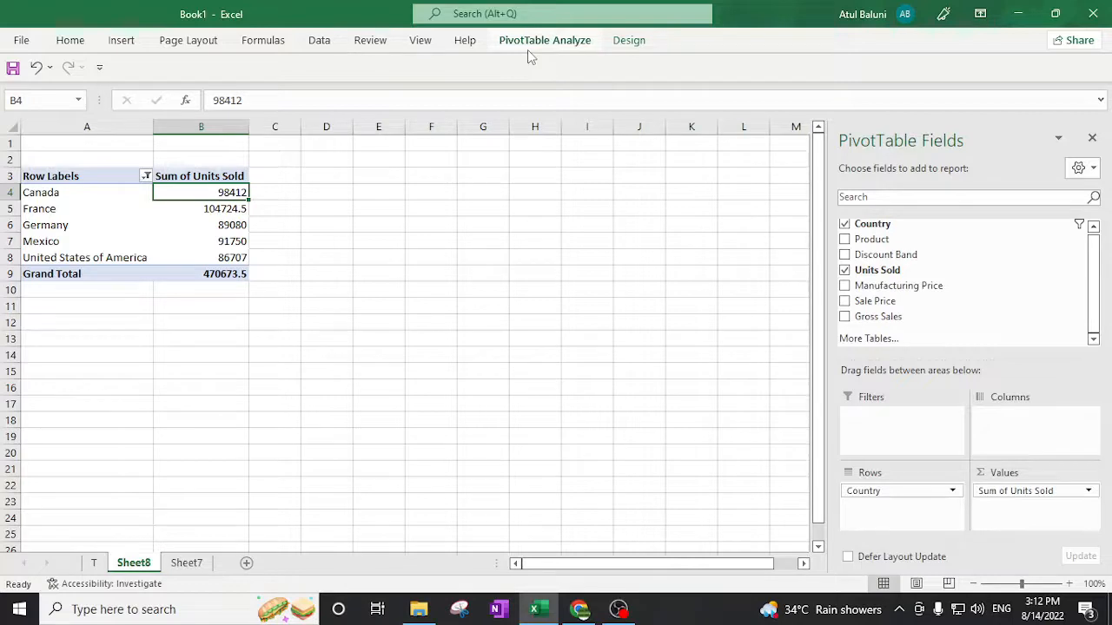
left_click(627, 43)
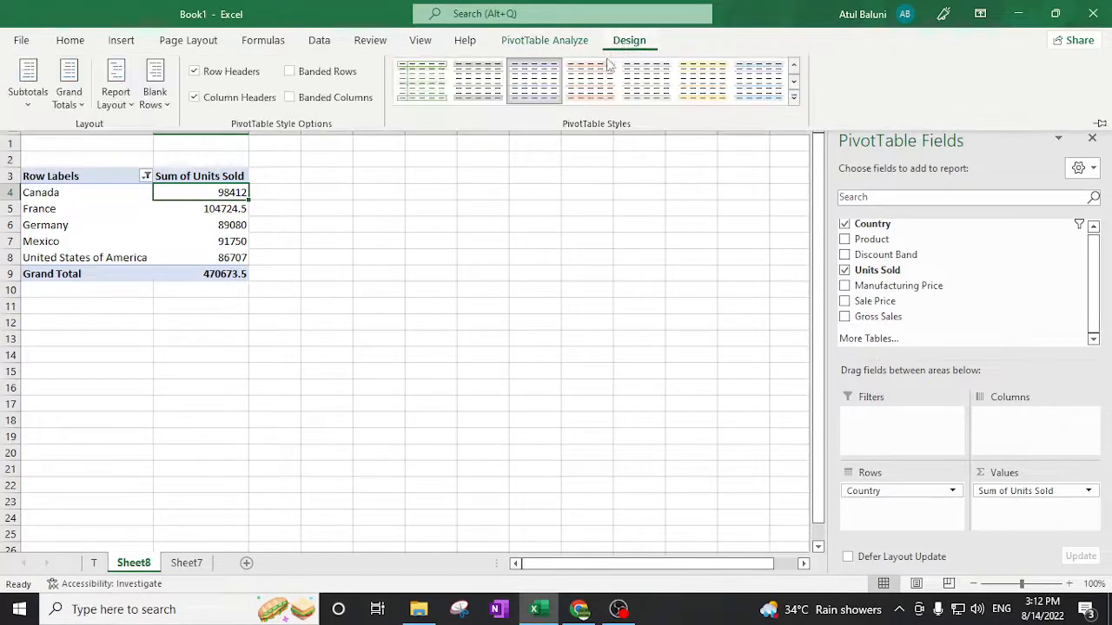
left_click(793, 98)
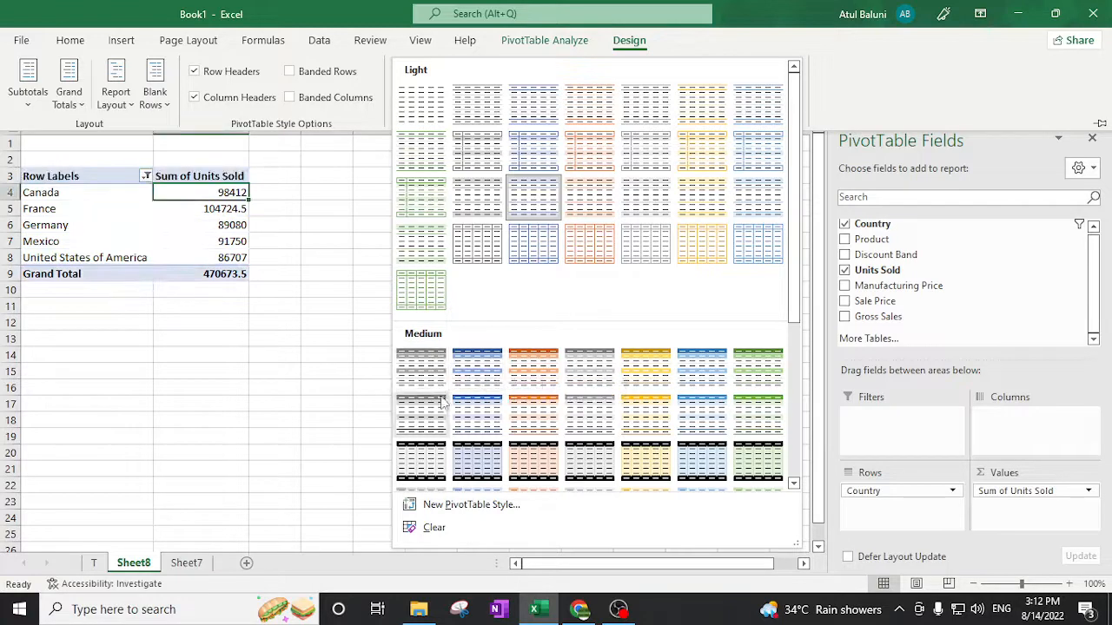
left_click(502, 424)
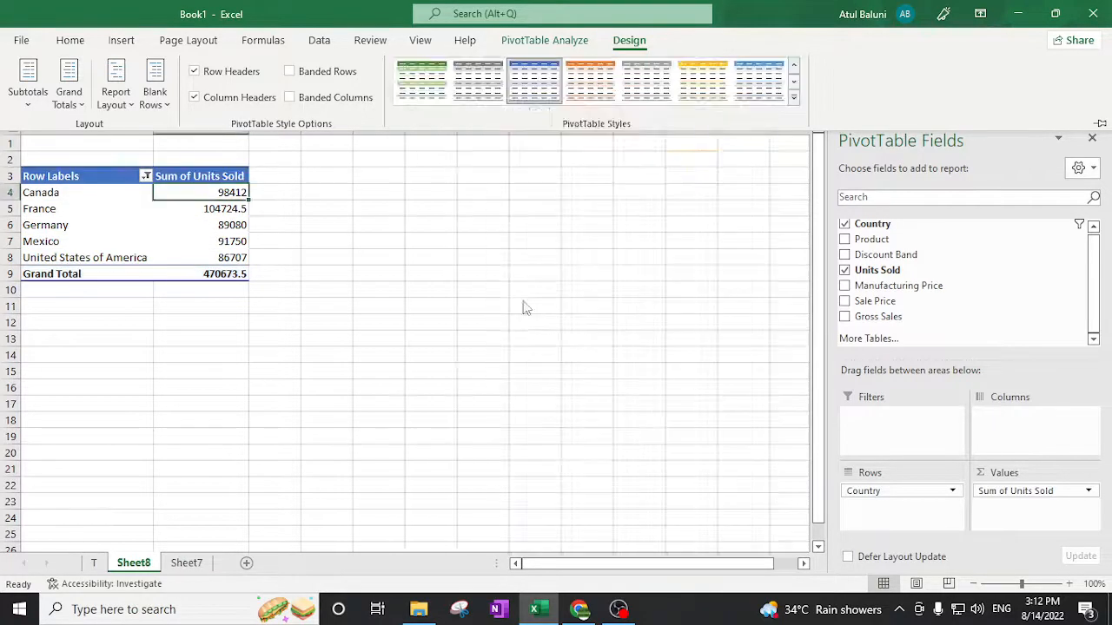
Close the PivotTable Fields list so that the whole sheet area is free.
left_click(525, 45)
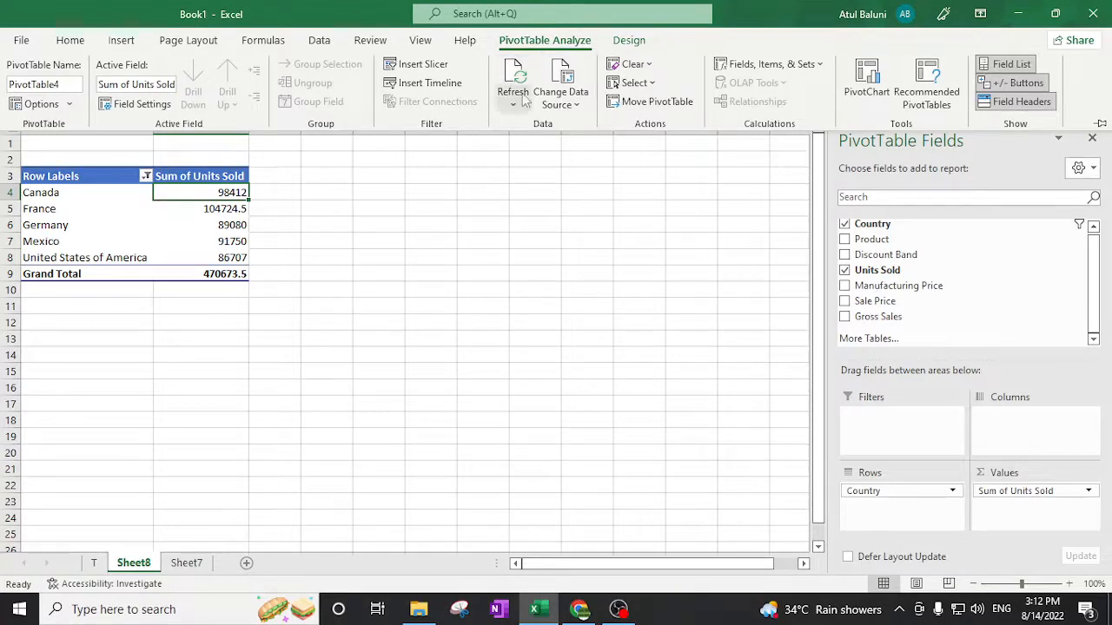
left_click(431, 215)
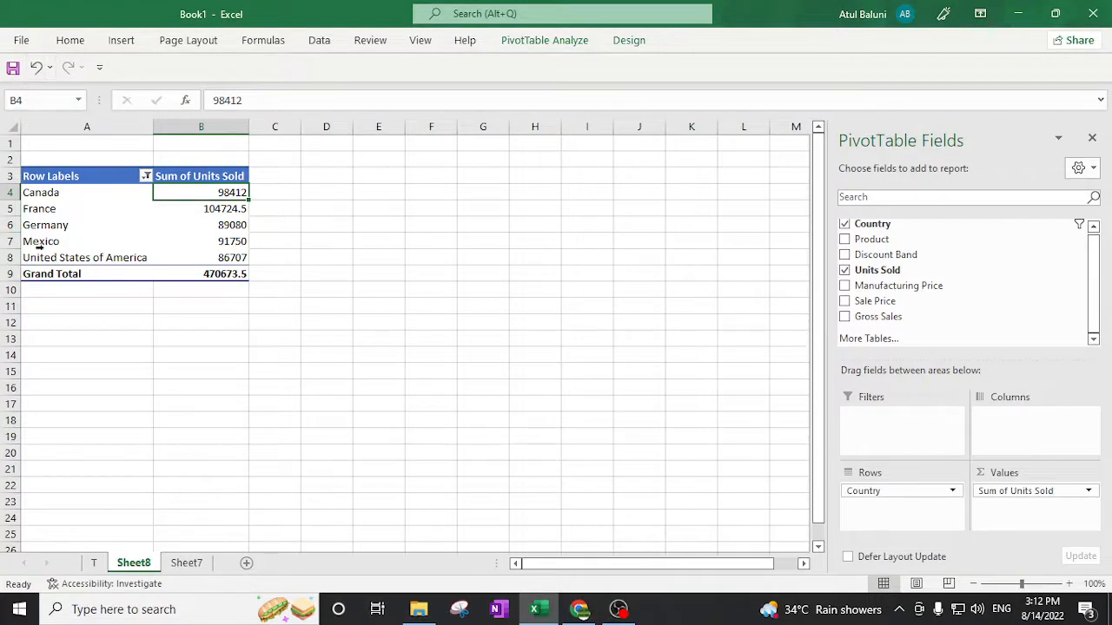
left_click(1092, 136)
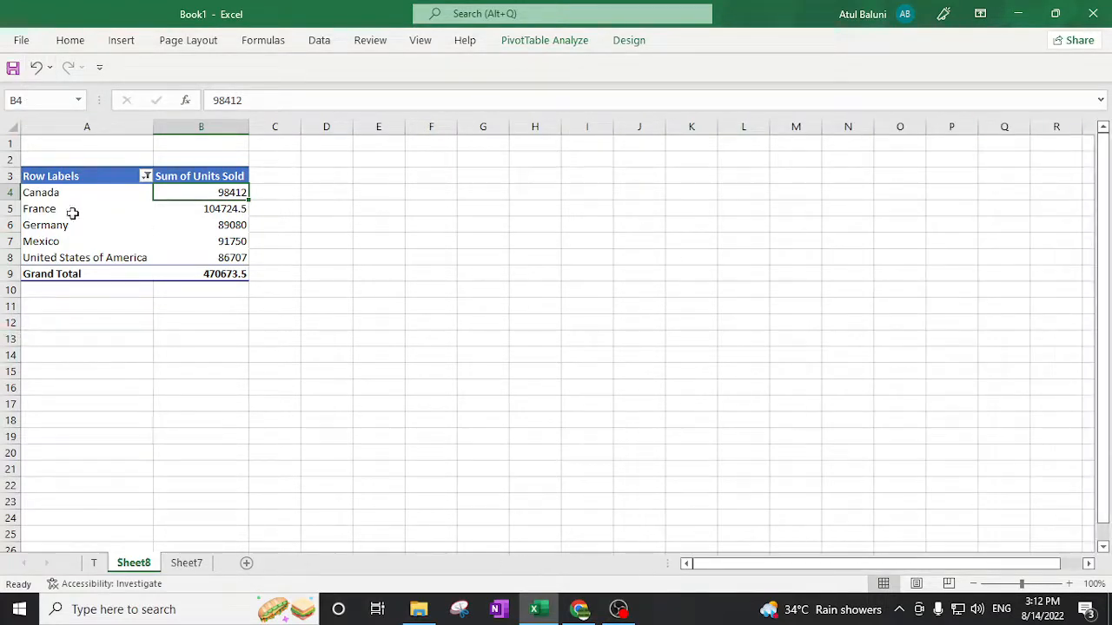
Add a new worksheet after the pivot table sheet and name it Picture.
left_click(43, 174)
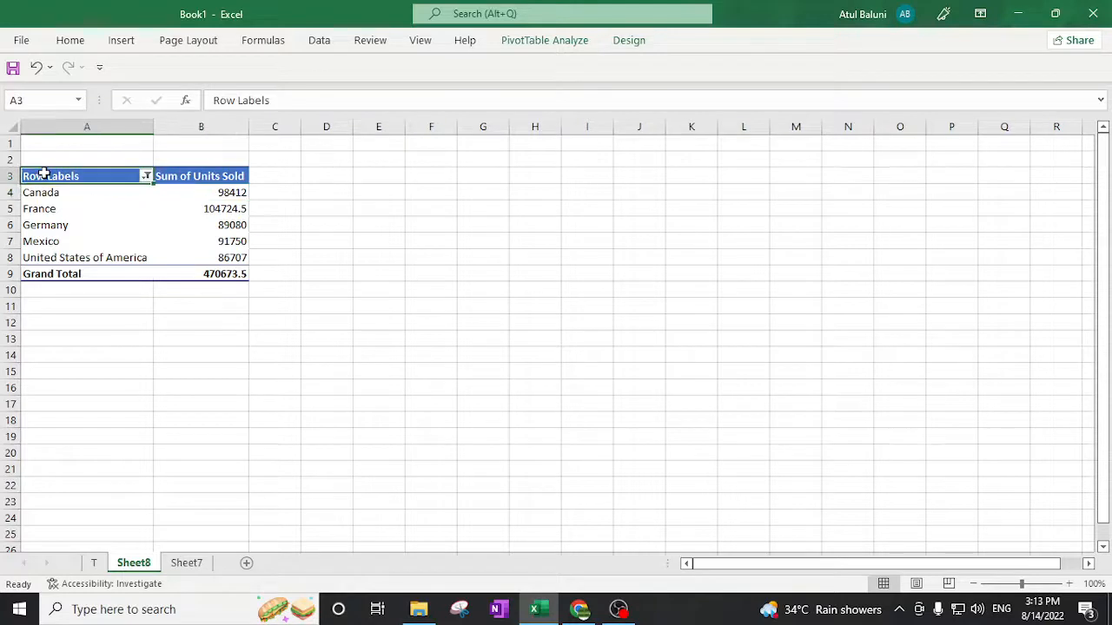
left_click(247, 564)
double_click(186, 563)
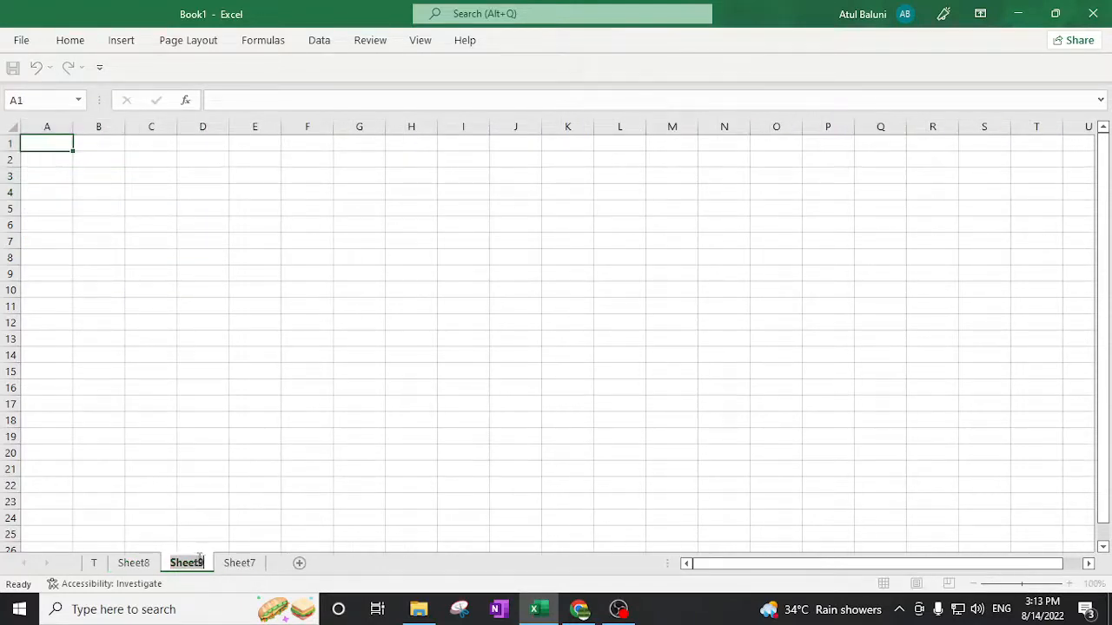
type("Pi")
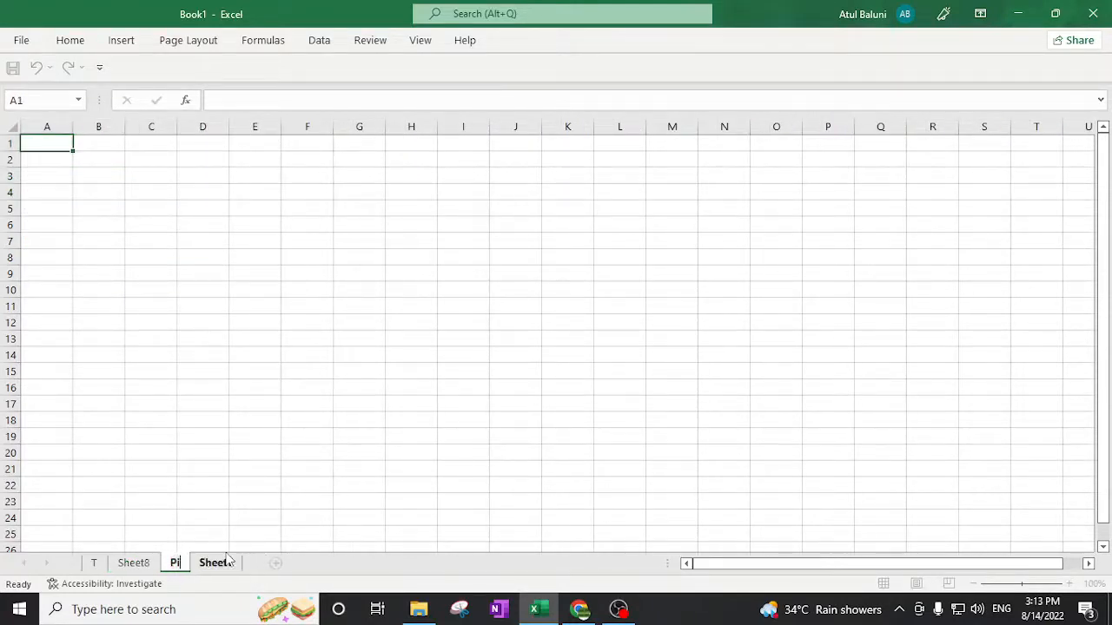
type("cture")
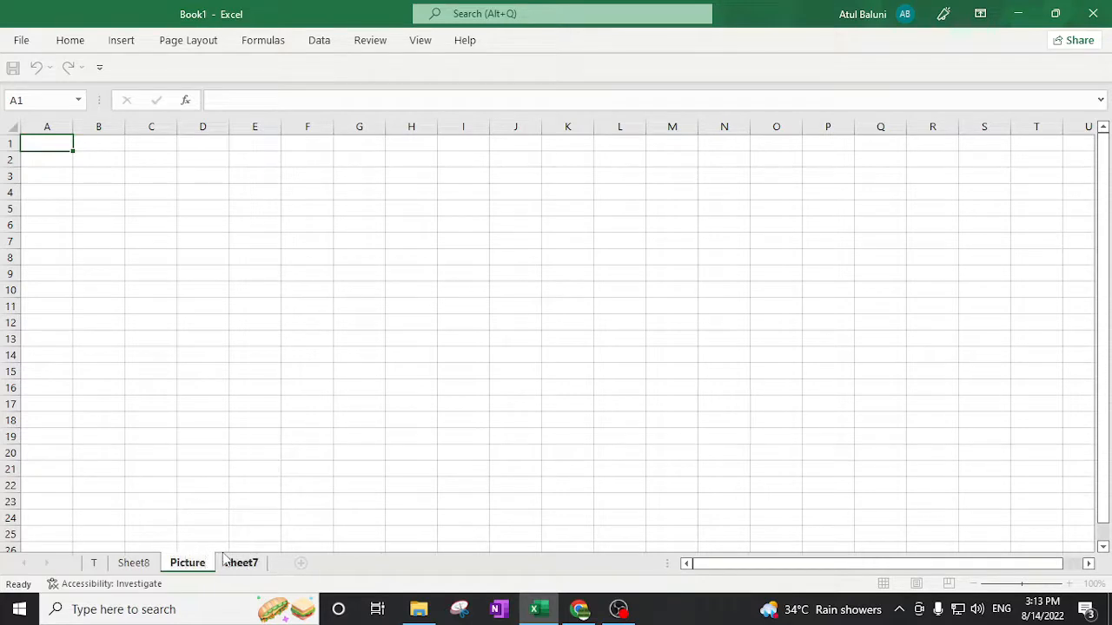
Copy the pivot table range A3:B9 from Sheet8 and paste it as a linked picture at cell I7 of the Picture sheet.
left_click(137, 564)
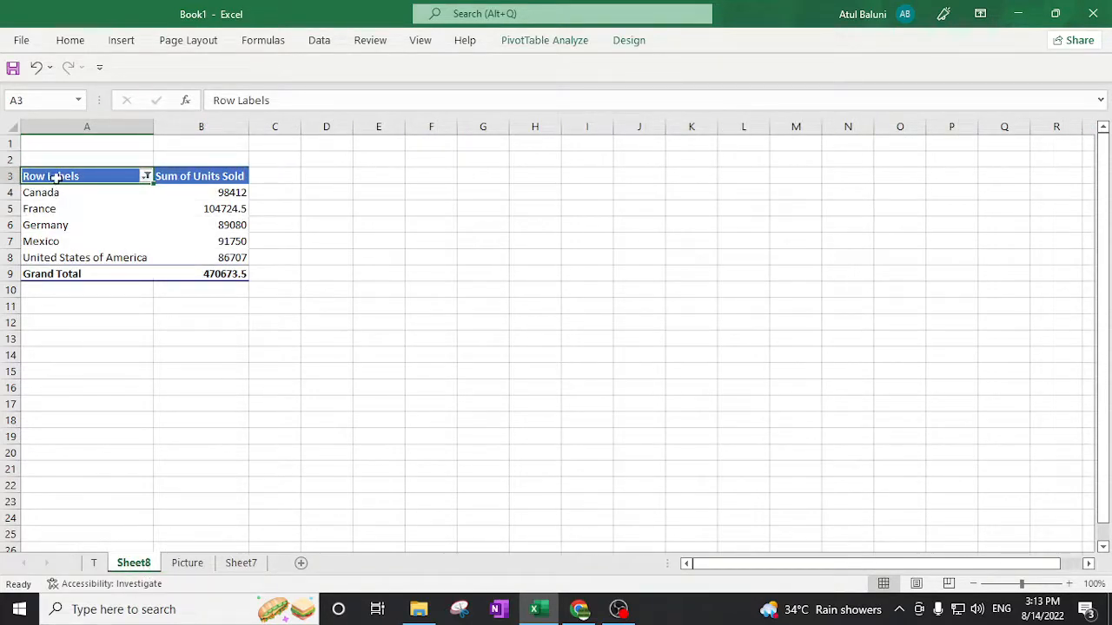
left_click_drag(57, 176, 219, 274)
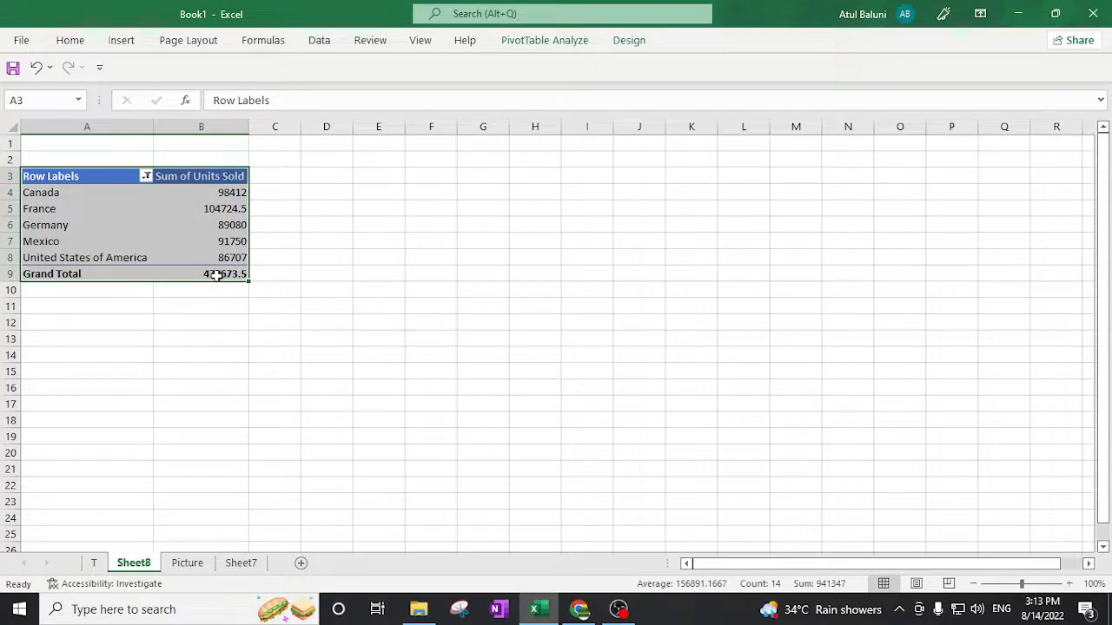
key("ctrl+c")
left_click(187, 562)
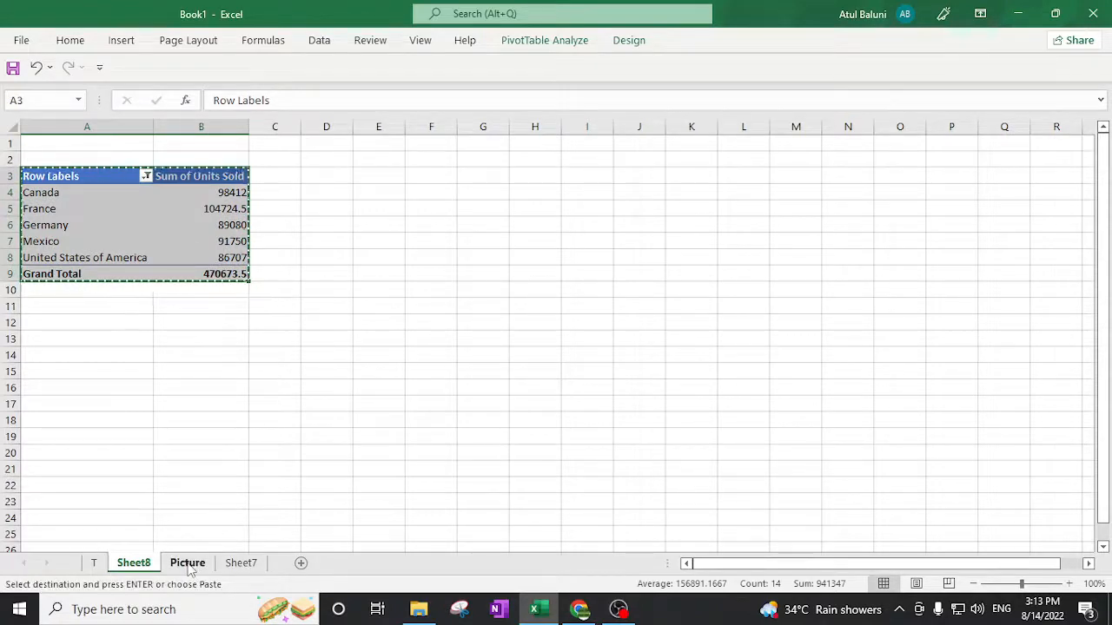
left_click(458, 240)
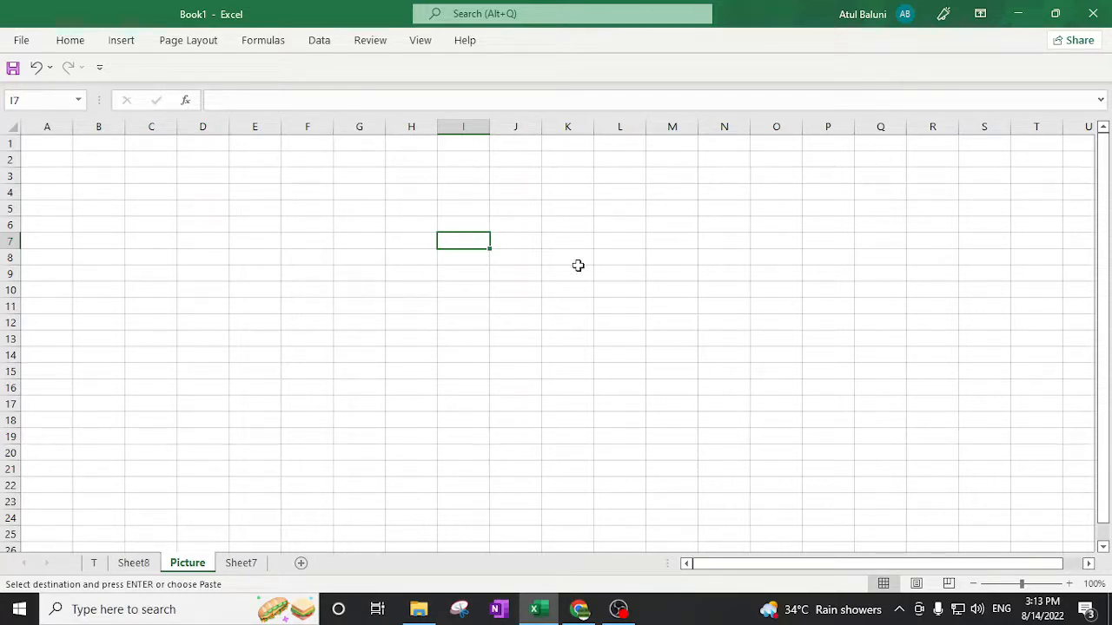
left_click(71, 41)
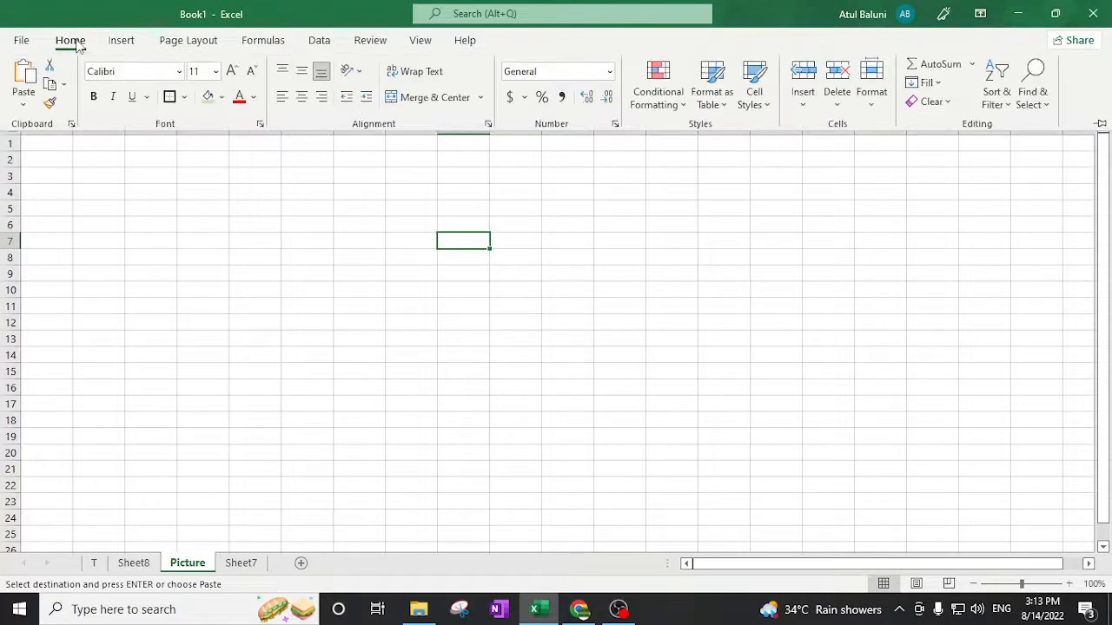
left_click(26, 109)
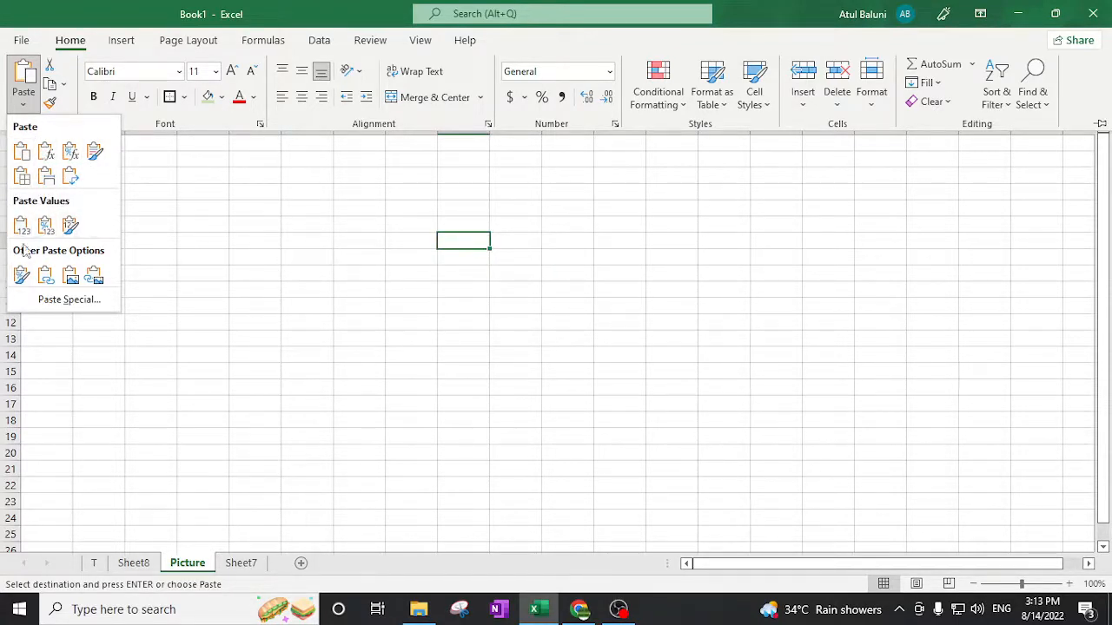
left_click(96, 277)
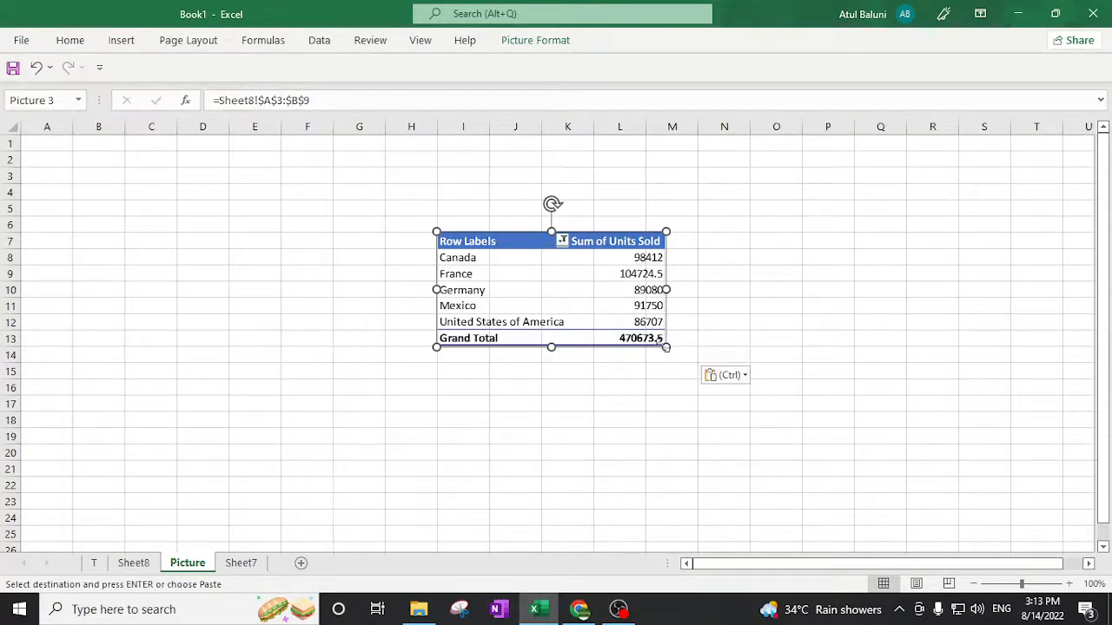
Enlarge the linked picture to about 2.88" by 5.37" and reposition it with its upper-left corner near cell G7.
left_click_drag(665, 347, 832, 430)
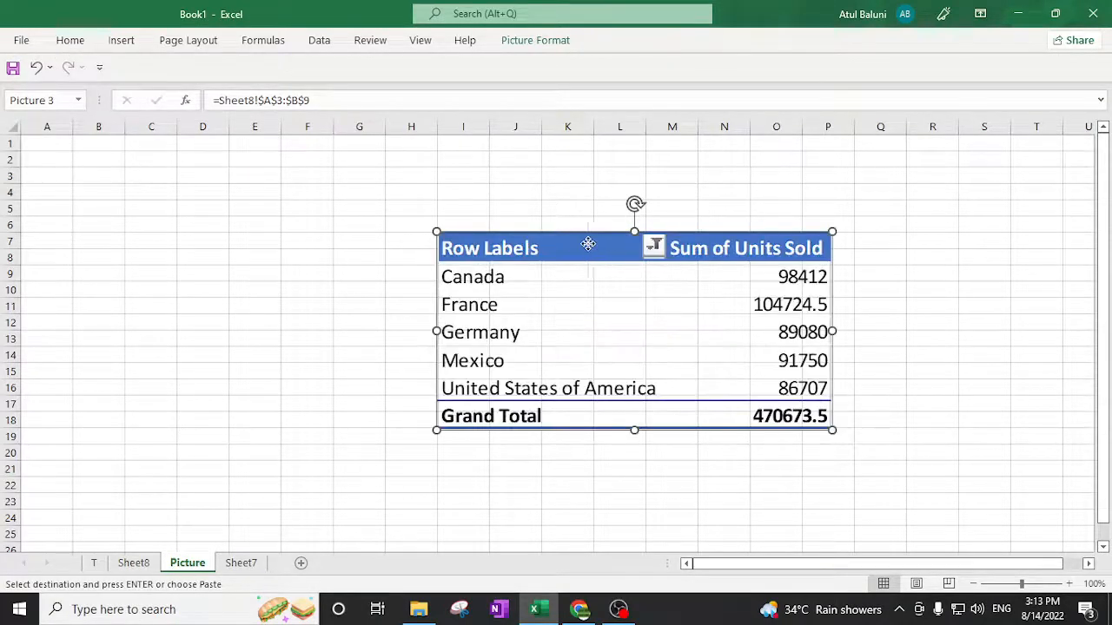
left_click_drag(588, 244, 489, 234)
left_click_drag(532, 421, 535, 447)
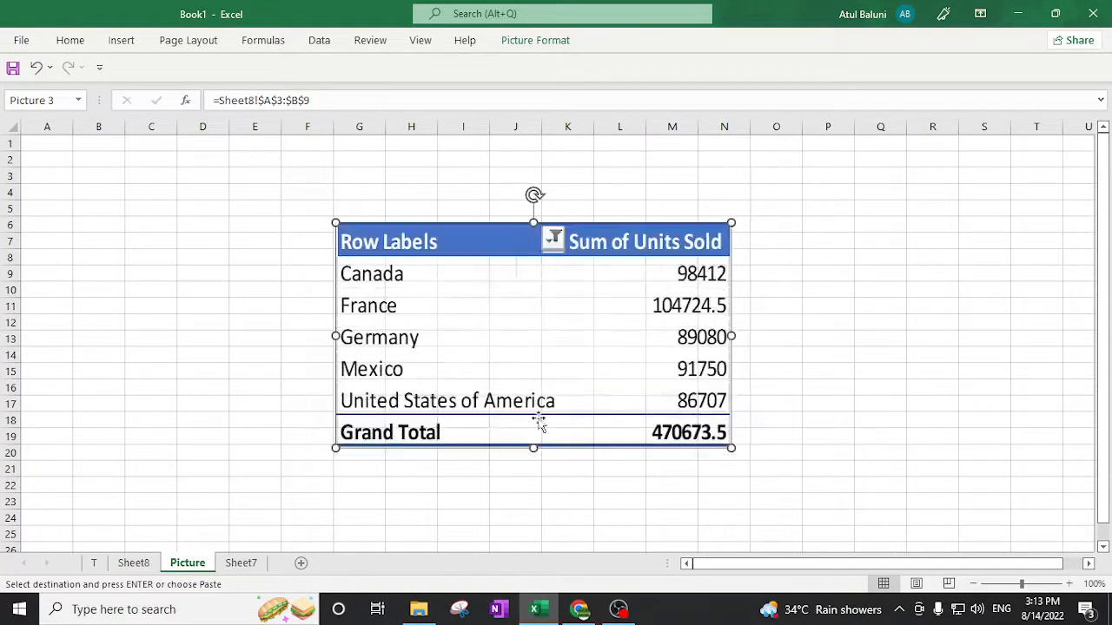
mouse_move(509, 240)
left_mouse_down()
mouse_move(539, 242)
mouse_move(522, 242)
left_mouse_up()
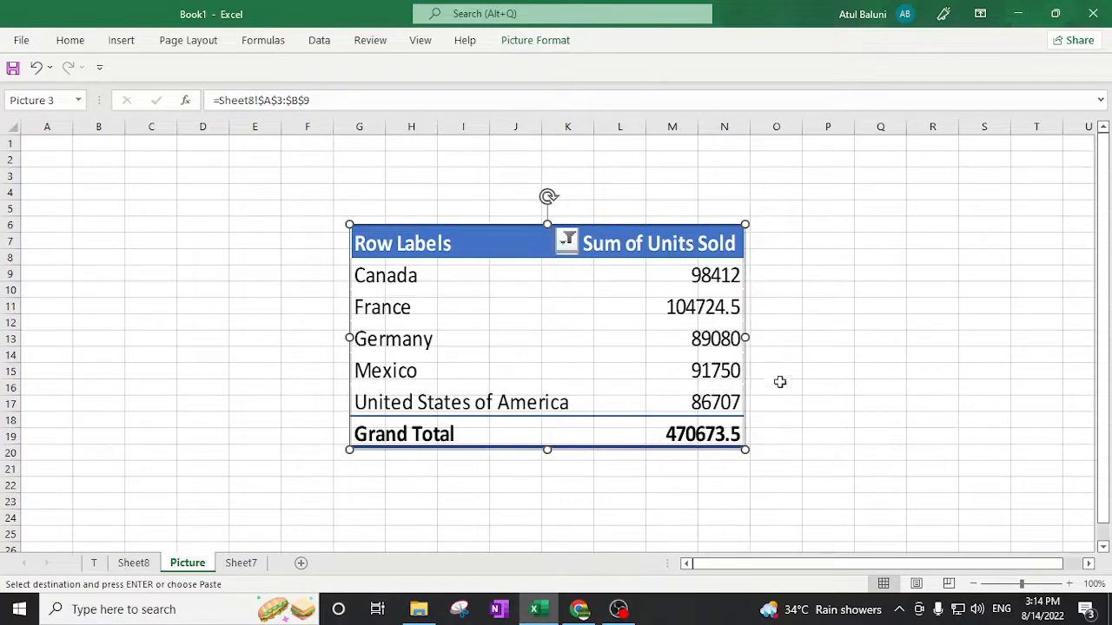
left_click_drag(745, 338, 769, 338)
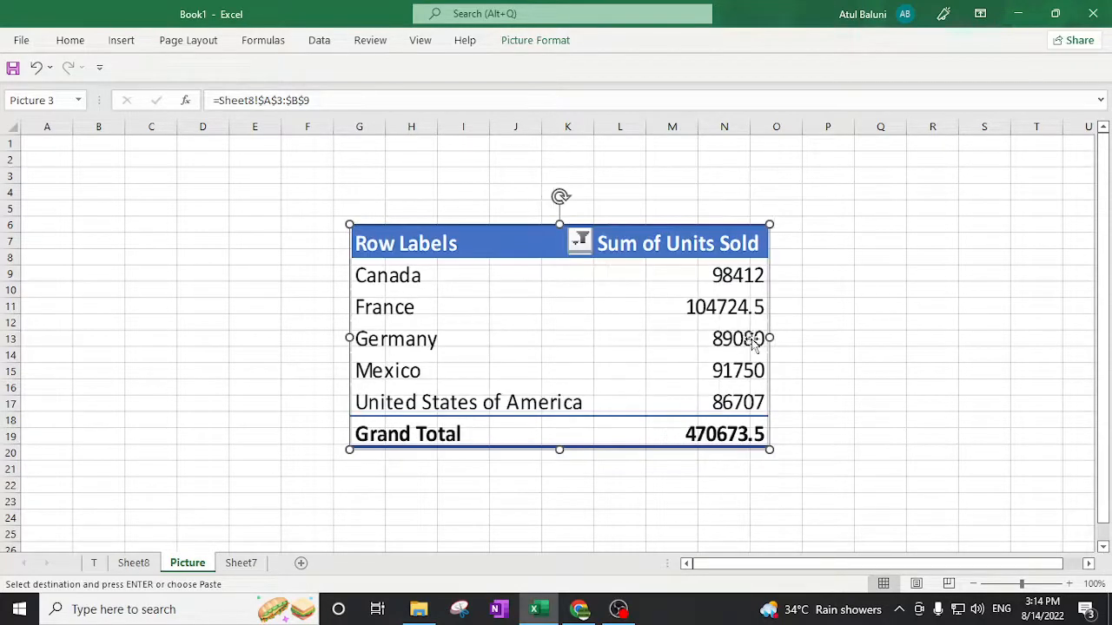
left_click_drag(518, 246, 511, 265)
Apply the white-bordered perspective picture style with a cast shadow to the linked picture.
left_click(533, 41)
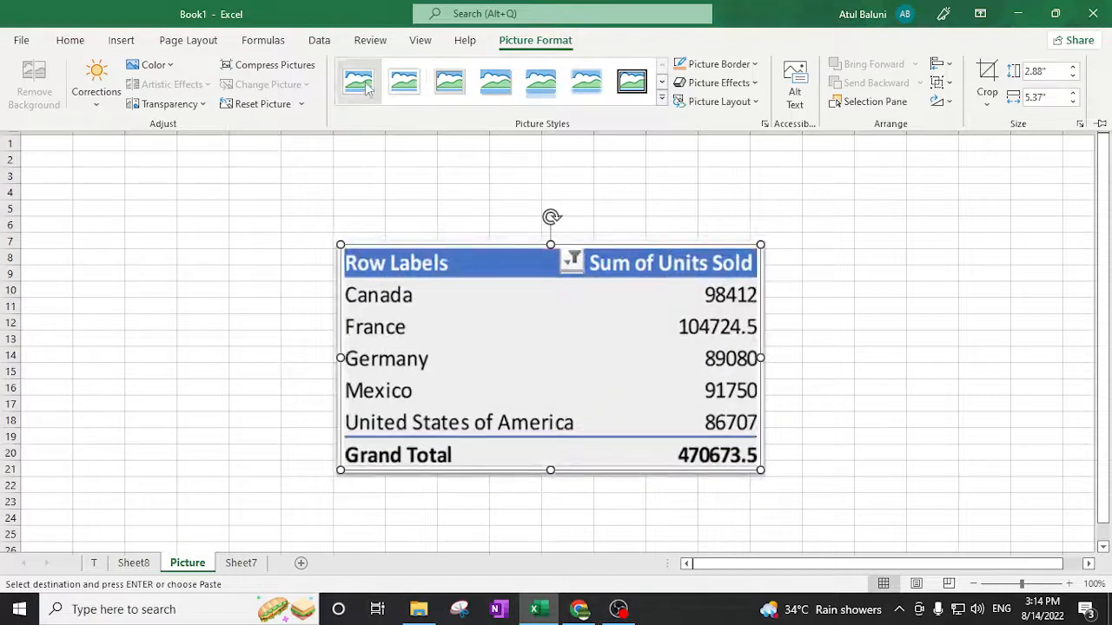
left_click(662, 98)
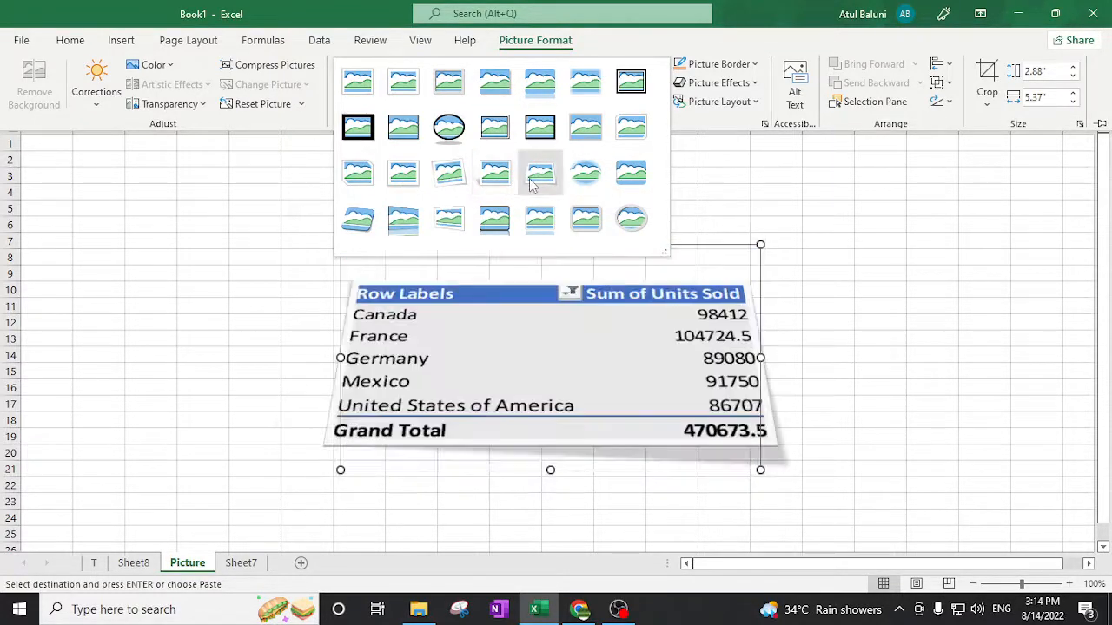
left_click(533, 177)
left_click(621, 246)
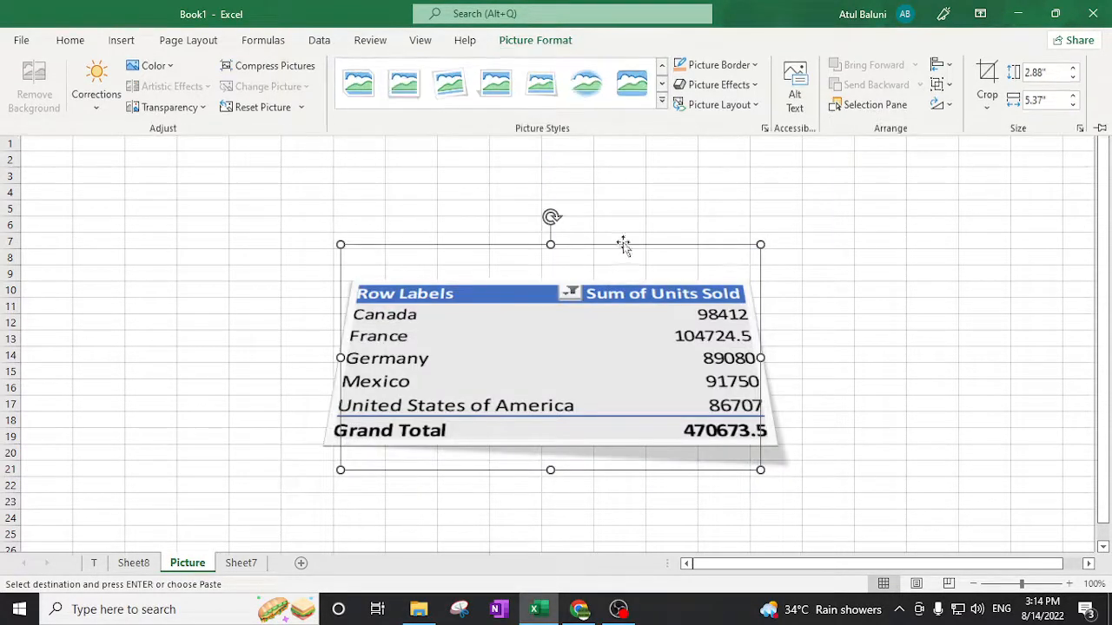
Move the styled picture up to start near row 4, and stretch it slightly taller and wider.
left_click_drag(598, 245, 599, 196)
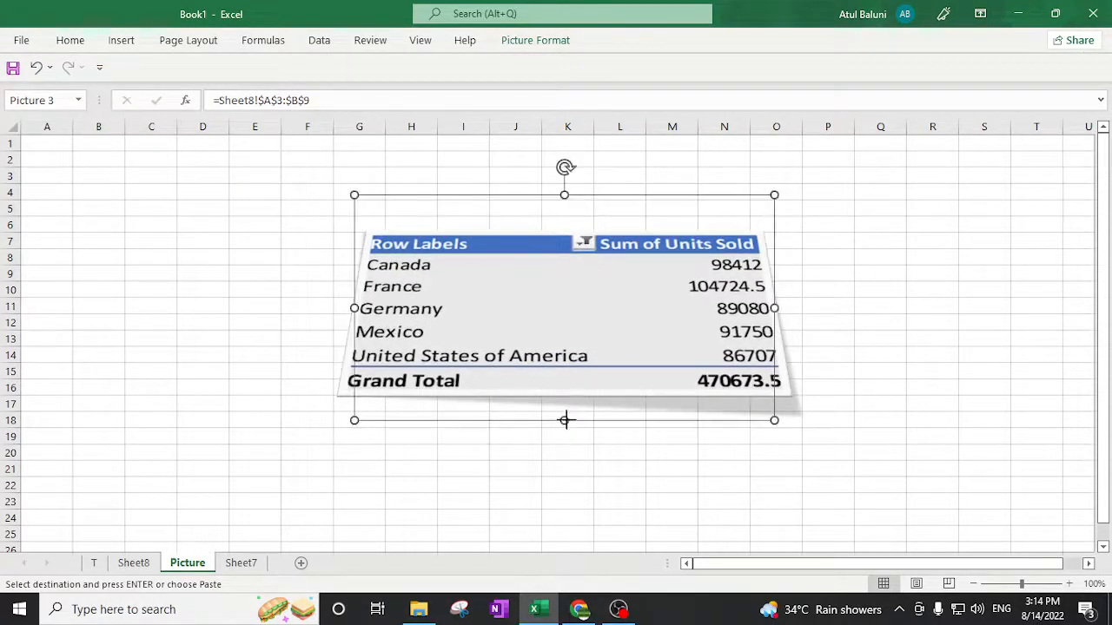
left_click_drag(564, 421, 564, 446)
left_click_drag(775, 322, 802, 321)
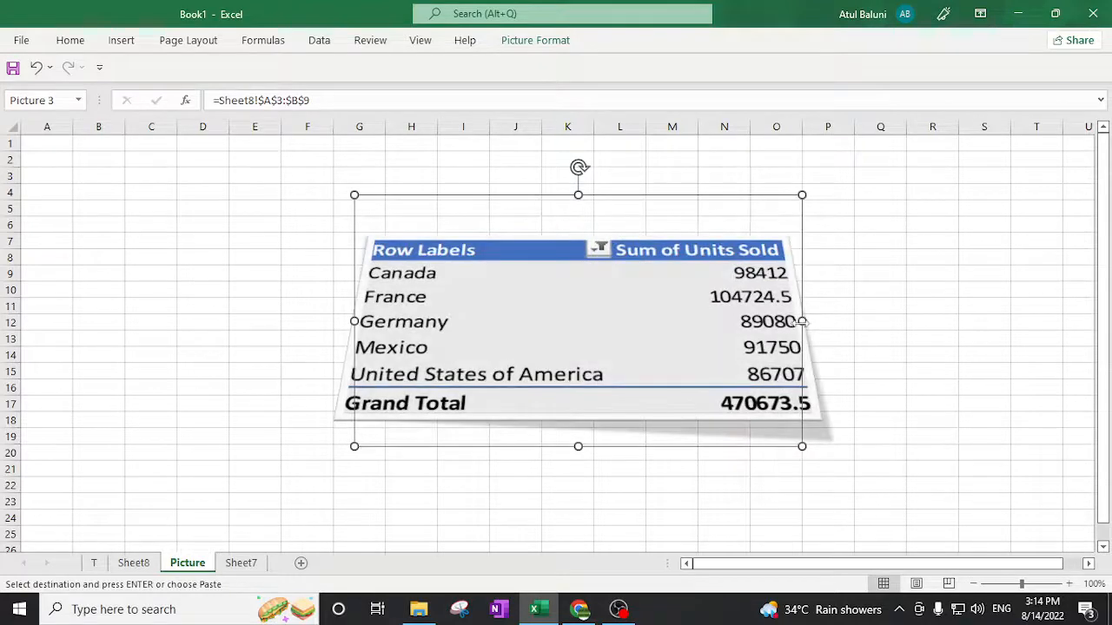
left_click(137, 562)
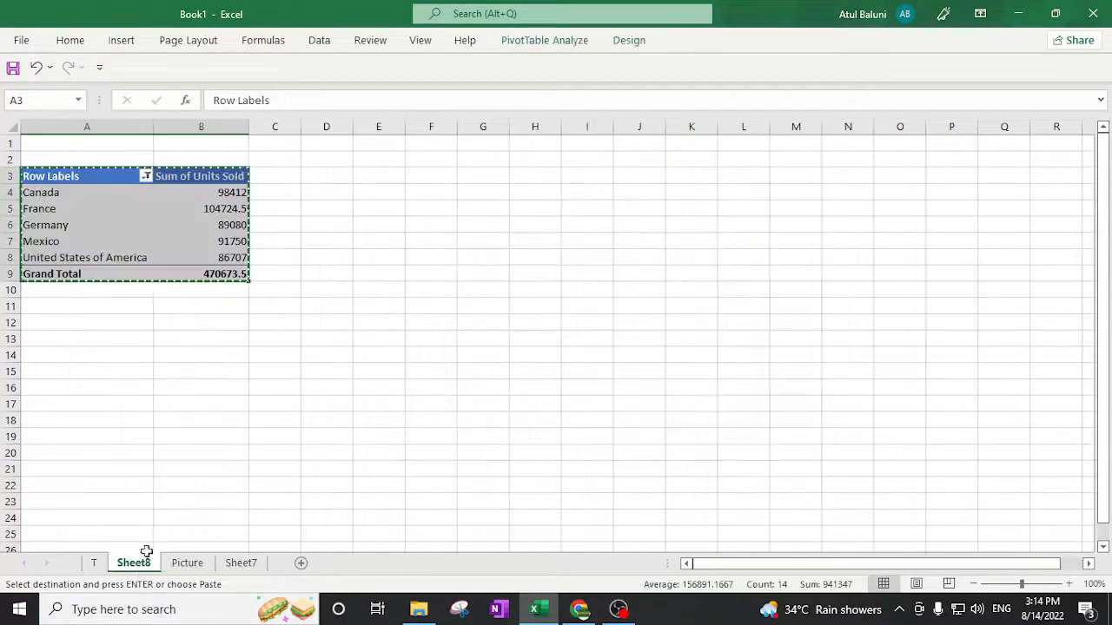
left_click(187, 563)
left_click(524, 326)
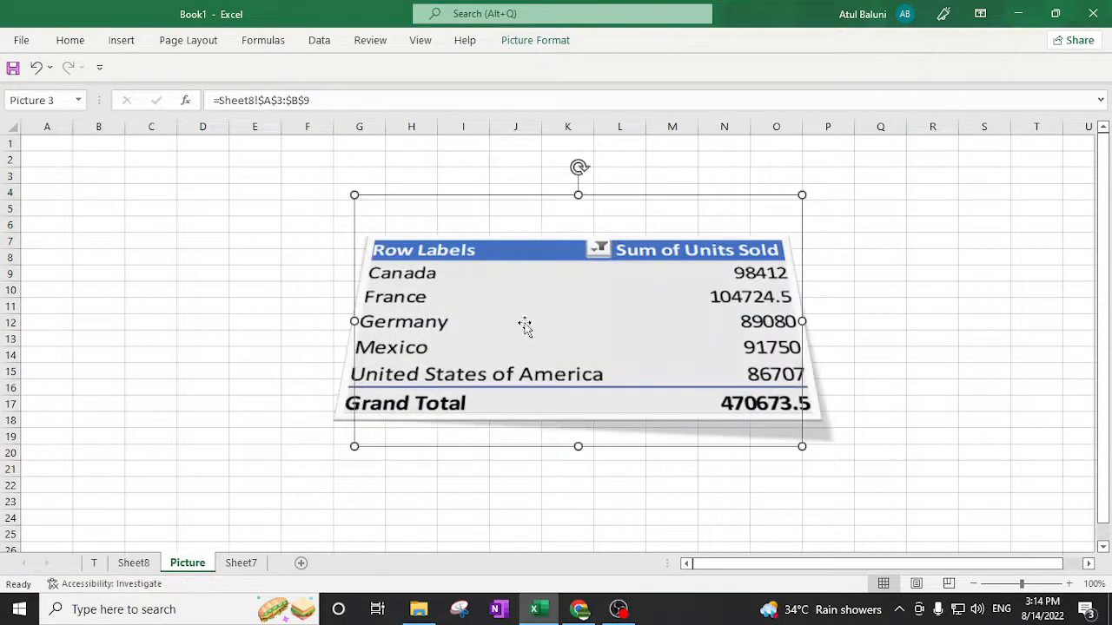
left_click(1001, 309)
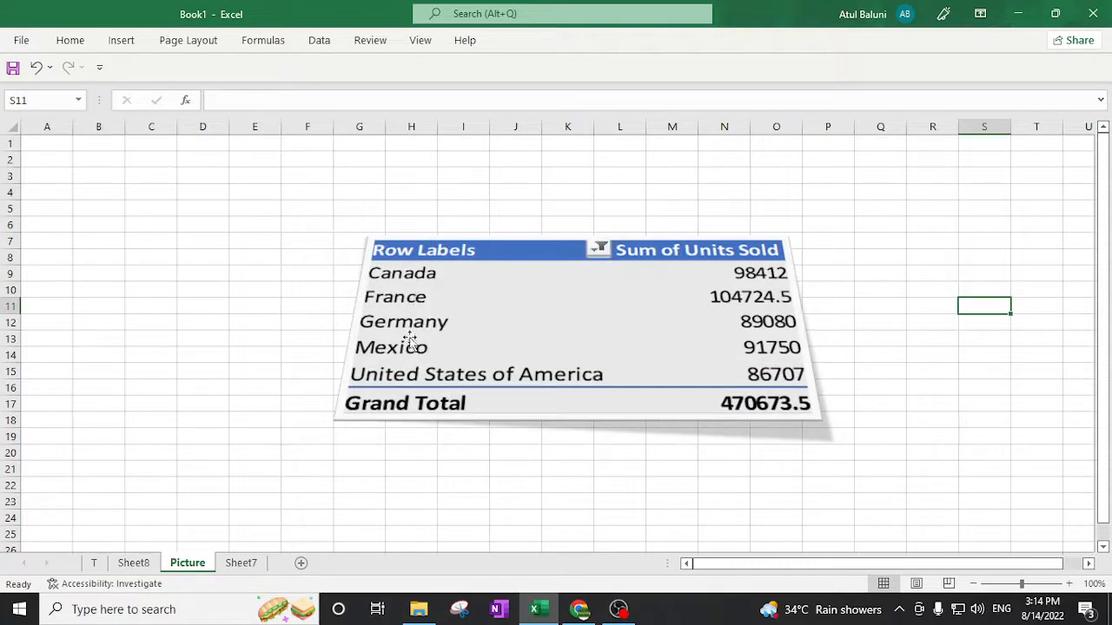
Exclude Canada from the pivot table's row labels on Sheet8 and check the linked picture on the Picture sheet.
left_click(134, 563)
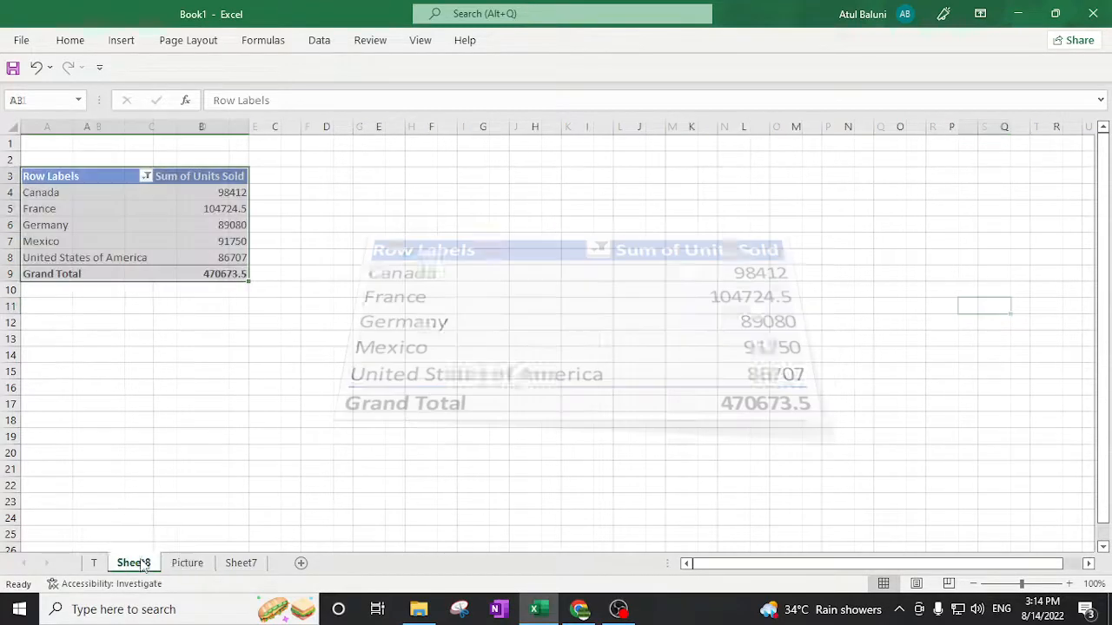
left_click(146, 177)
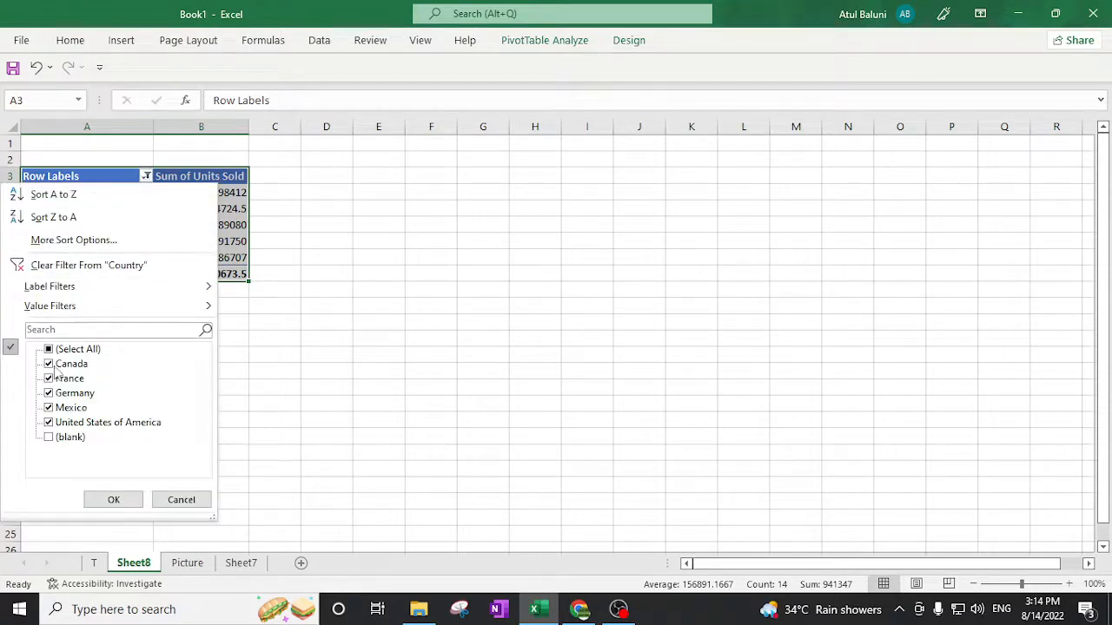
left_click(55, 369)
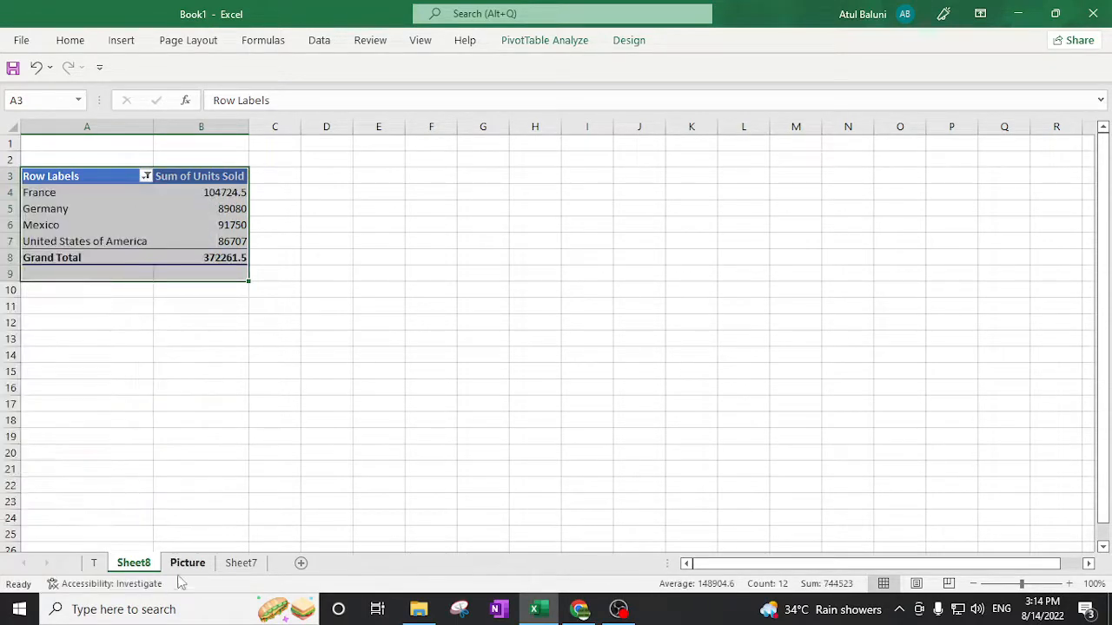
left_click(113, 499)
left_click(187, 563)
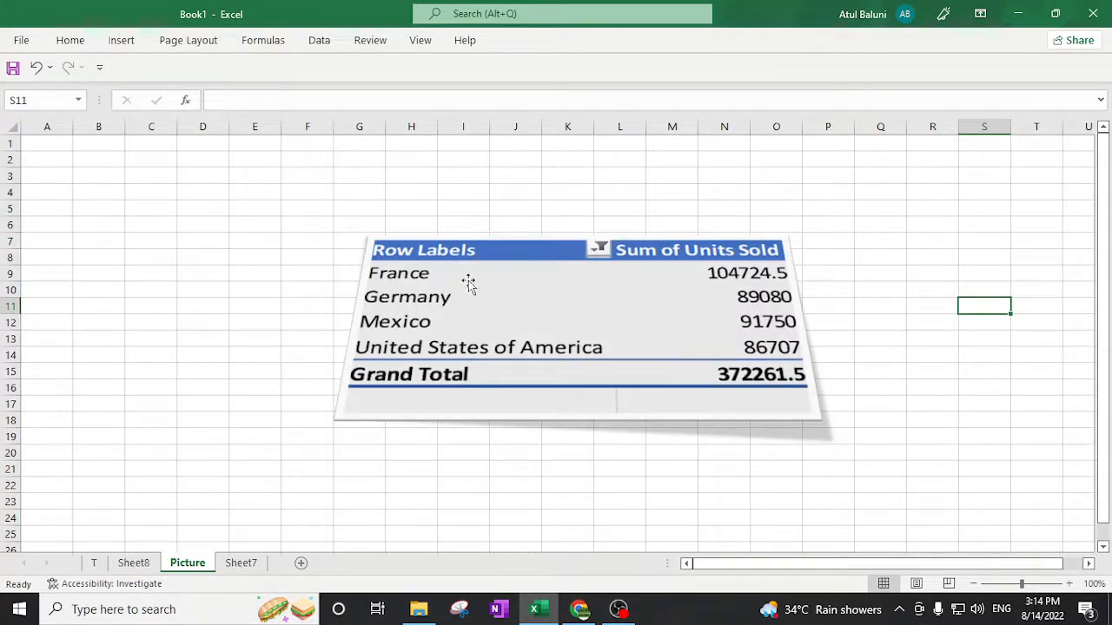
Include Canada in the pivot table's row label filter on Sheet8 again.
left_click(134, 563)
left_click(146, 176)
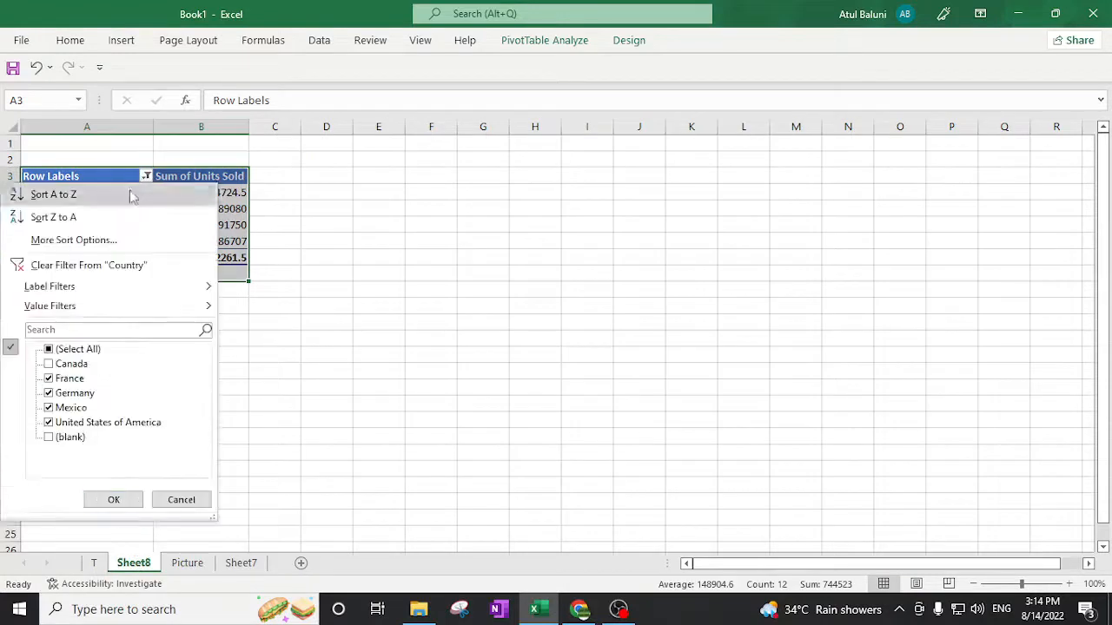
left_click(49, 363)
left_click(113, 500)
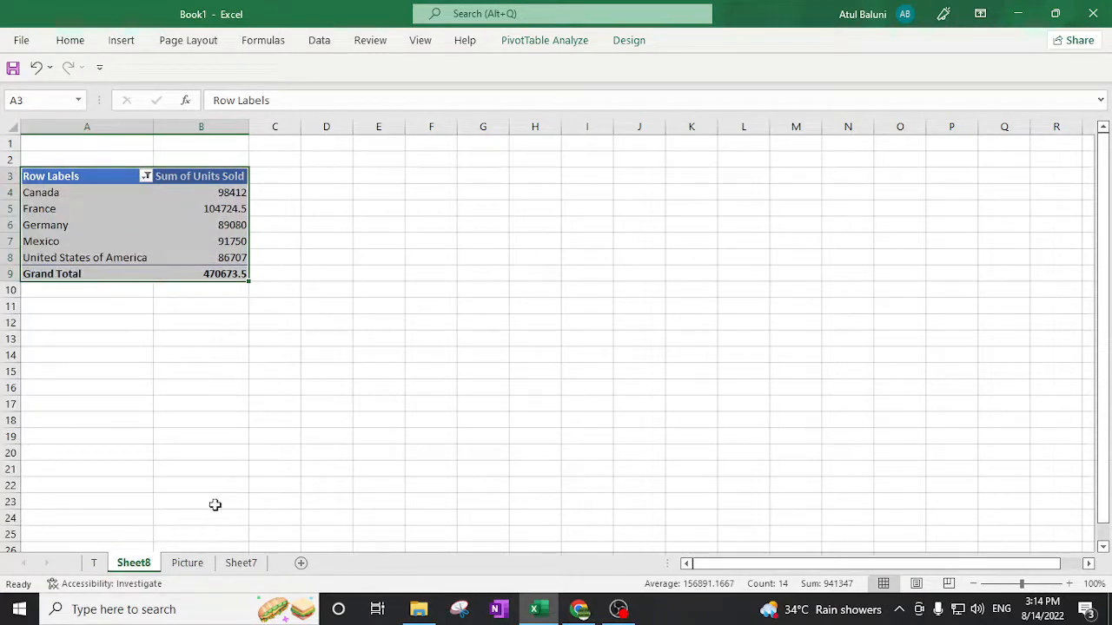
Insert a Country slicer for the pivot table and shorten its frame to end at about row 15.
left_click(213, 203)
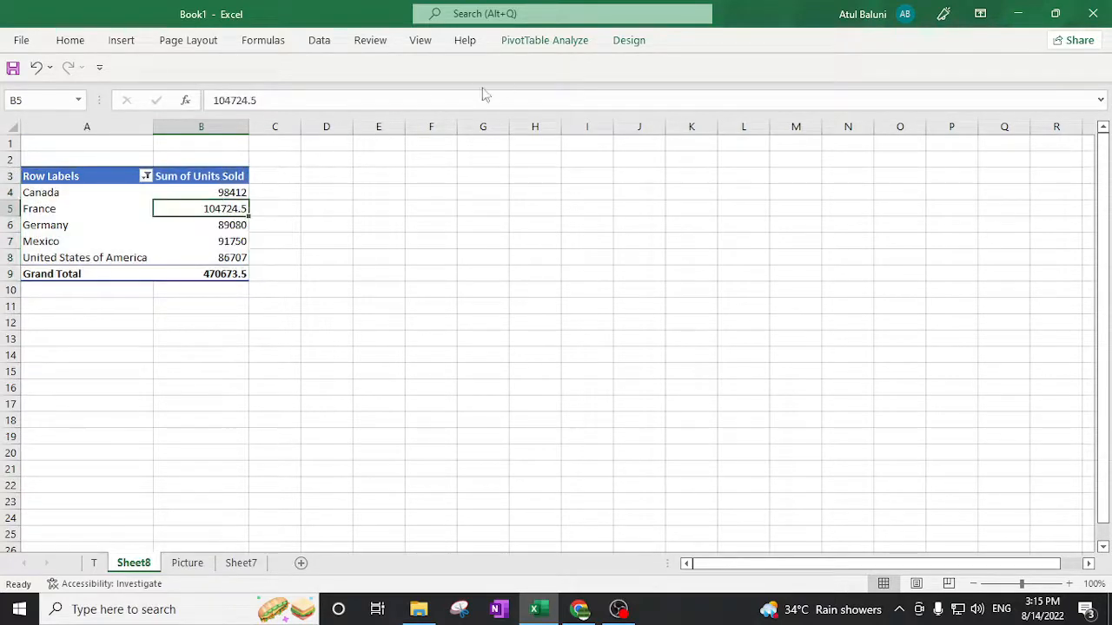
left_click(97, 218)
left_click(195, 190)
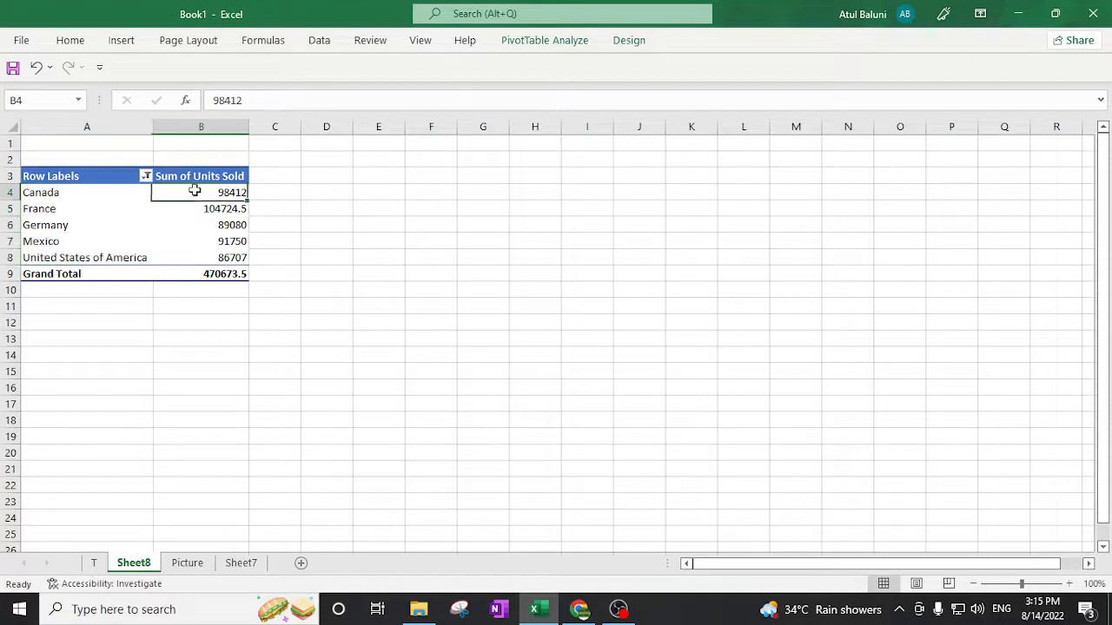
left_click(538, 51)
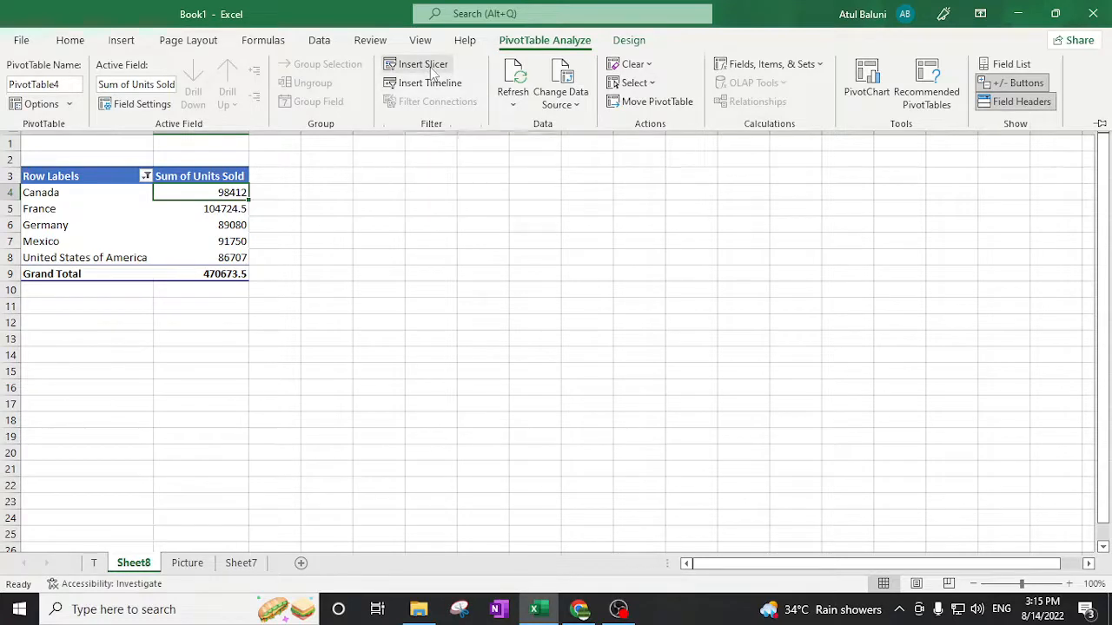
left_click(432, 71)
left_click(499, 271)
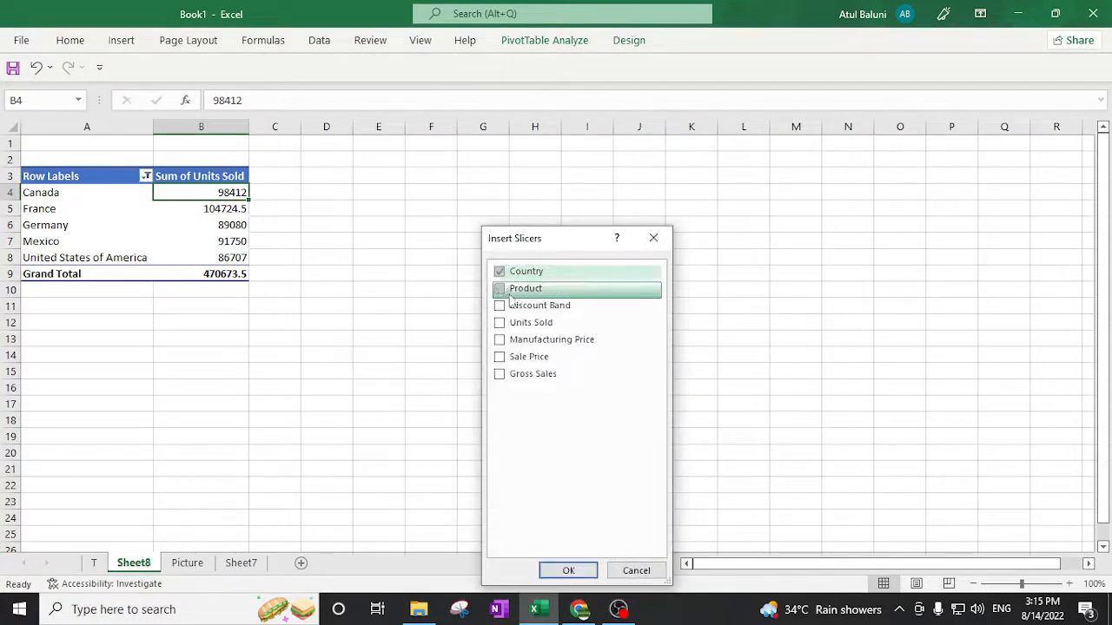
left_click(580, 569)
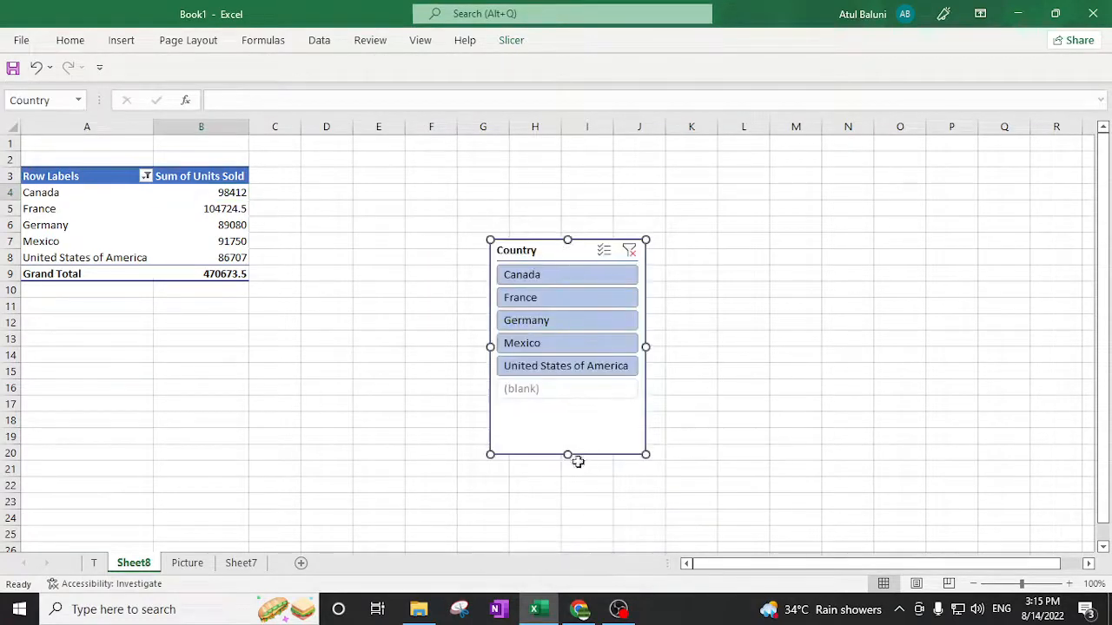
left_click_drag(578, 380, 576, 380)
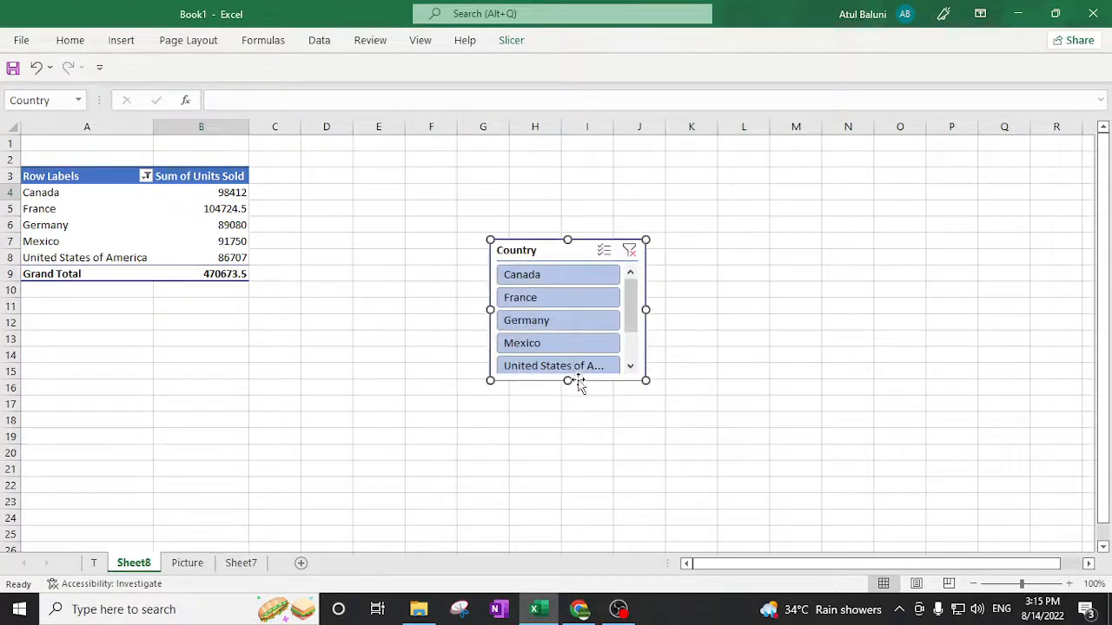
Relocate the Country slicer from Sheet8 to cell D9 of the Picture sheet, and shift the linked picture away from it.
right_click(560, 258)
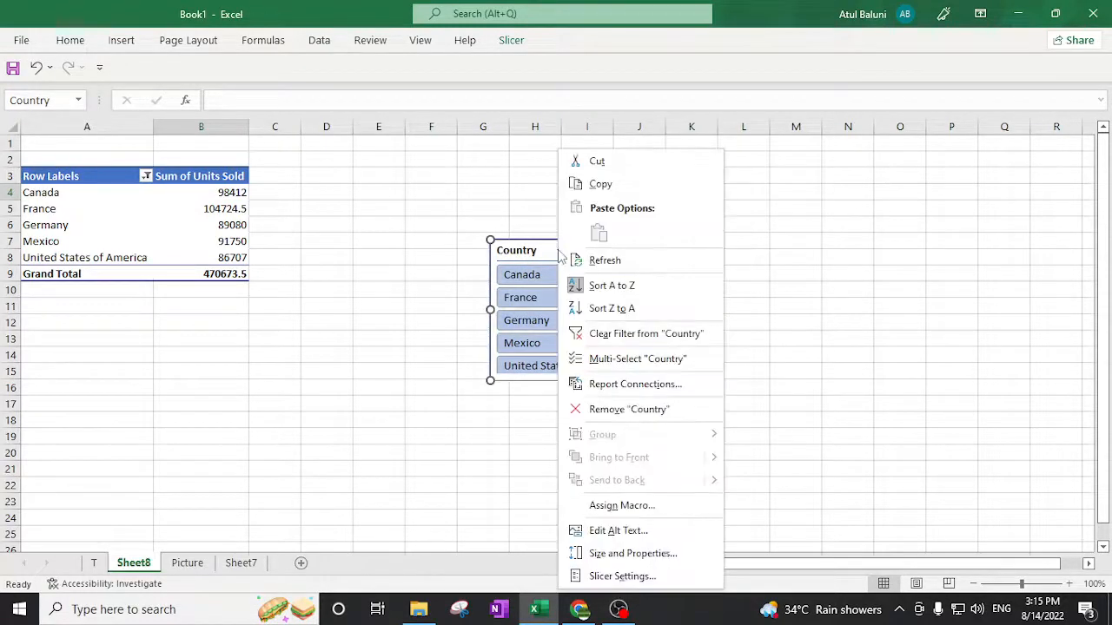
left_click(595, 160)
left_click(187, 562)
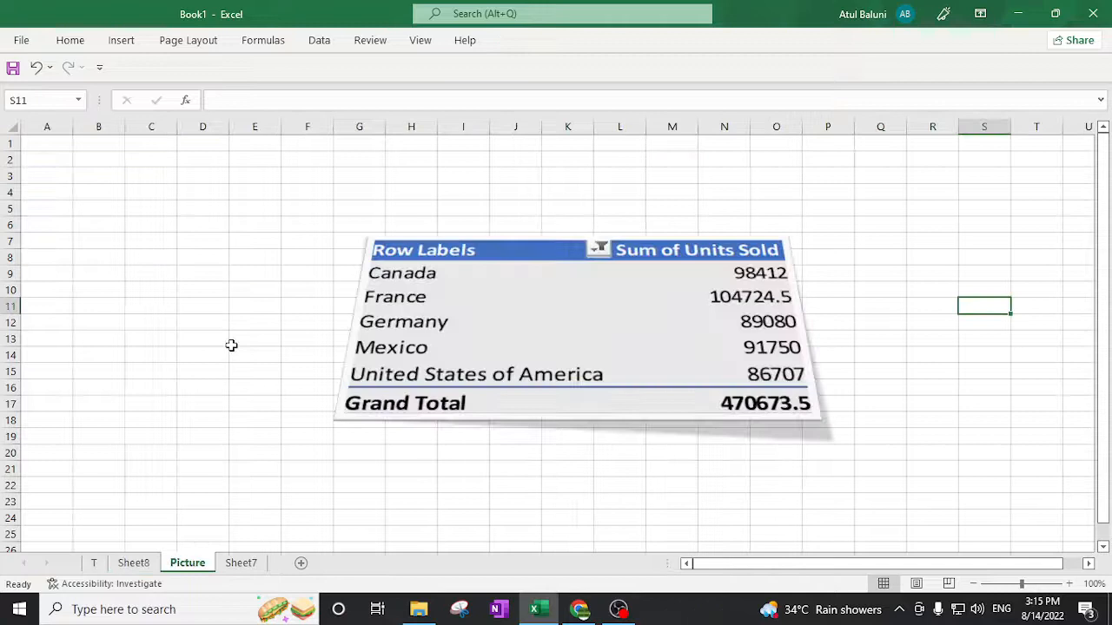
left_click(180, 272)
key("ctrl+v")
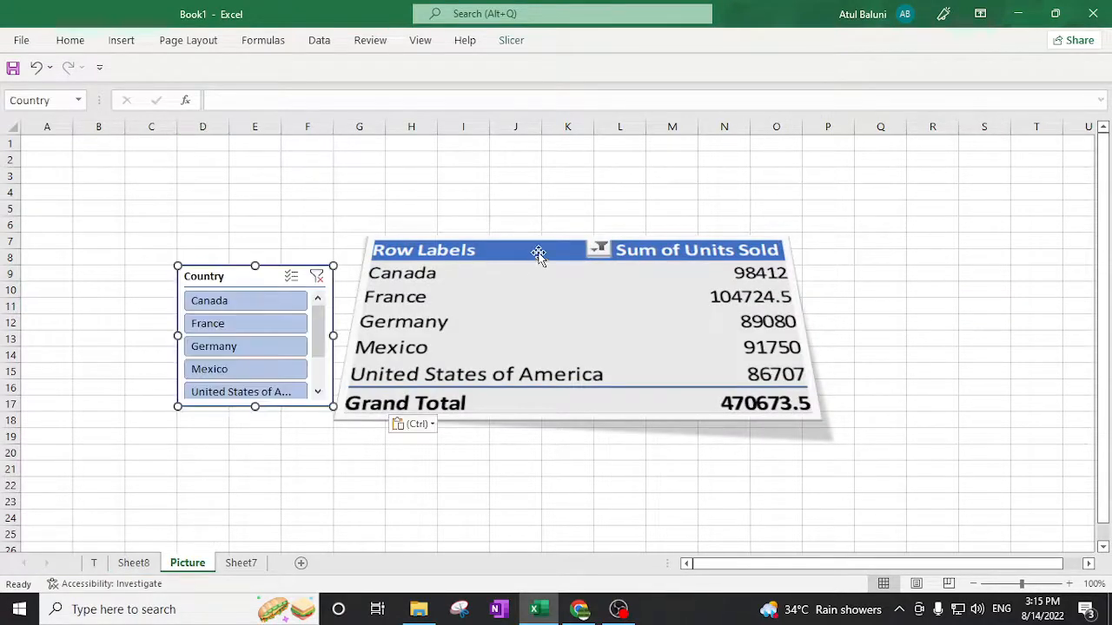
left_click_drag(539, 253, 576, 243)
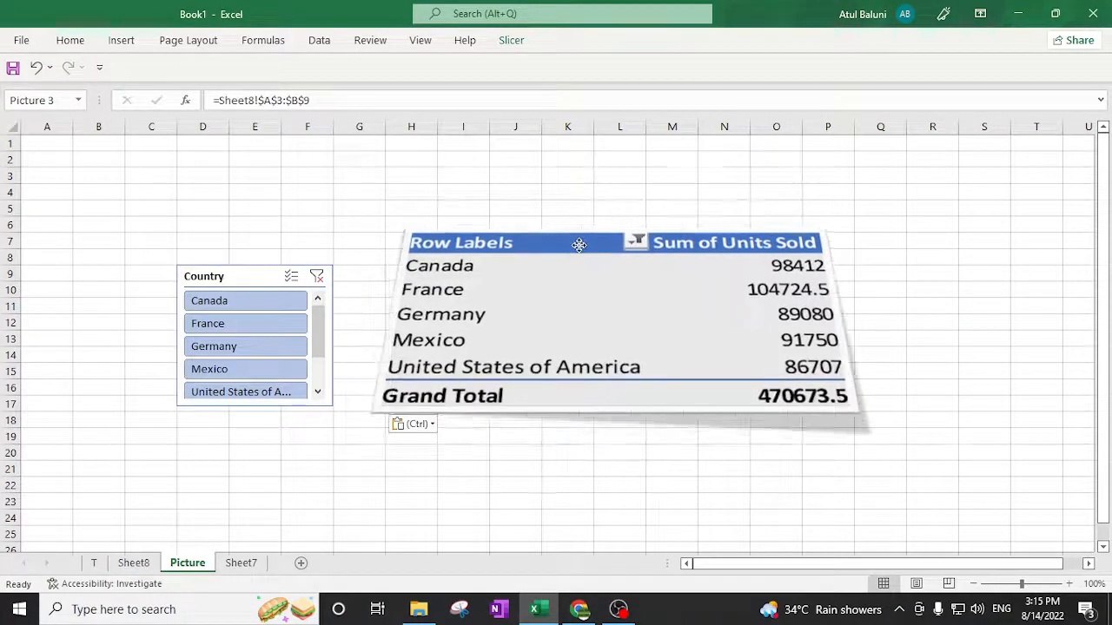
Clear the Country slicer's filter on the Picture sheet and give the slicer the dark orange style.
left_click(293, 218)
left_click(235, 275)
left_click(317, 277)
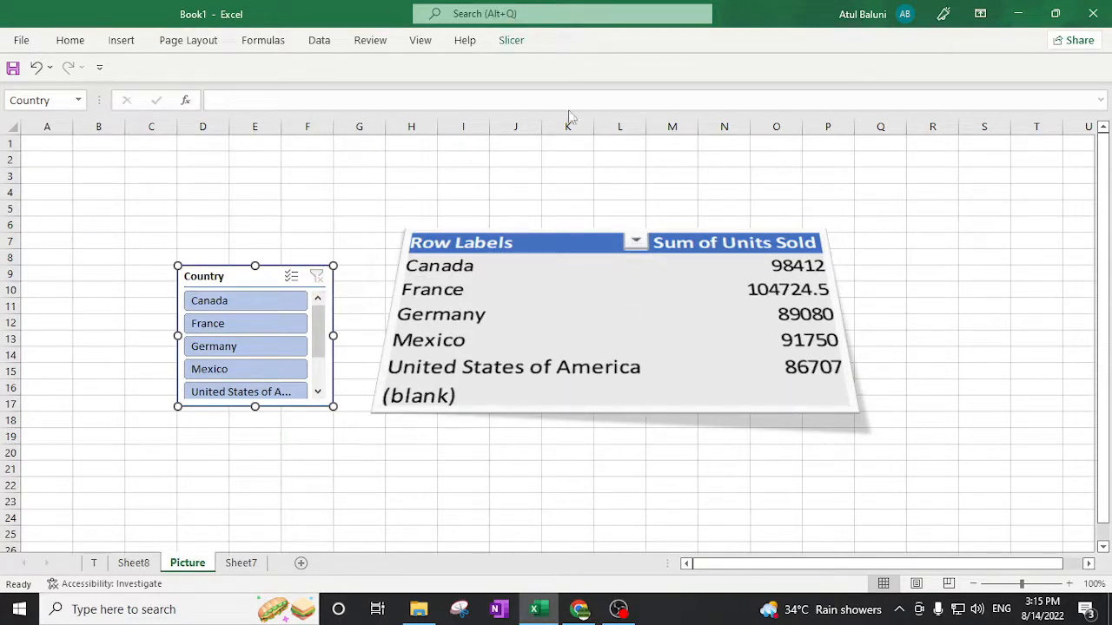
left_click(512, 41)
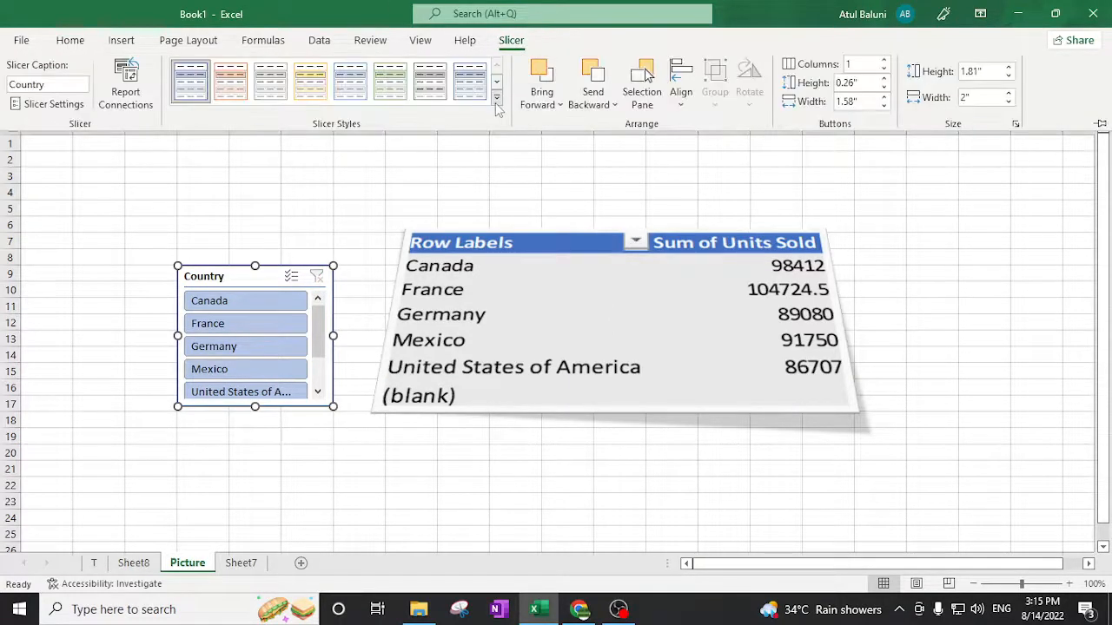
left_click(498, 104)
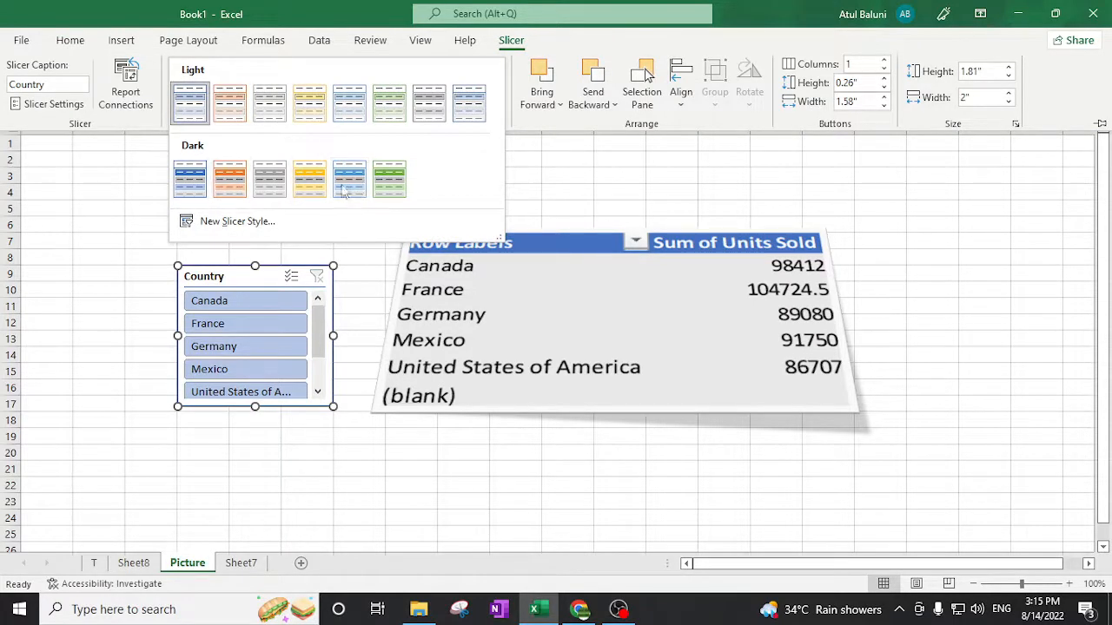
left_click(240, 186)
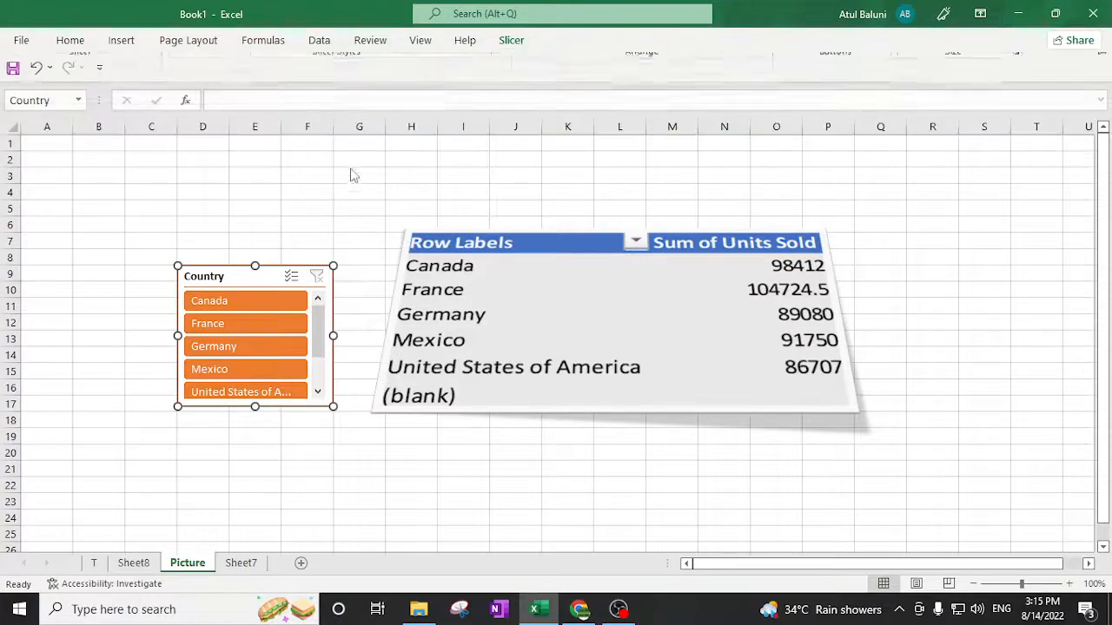
Outline the range C3:R23 around the slicer and linked picture with an outside border, and hide the sheet's gridlines.
left_click_drag(150, 175, 935, 495)
left_click(73, 41)
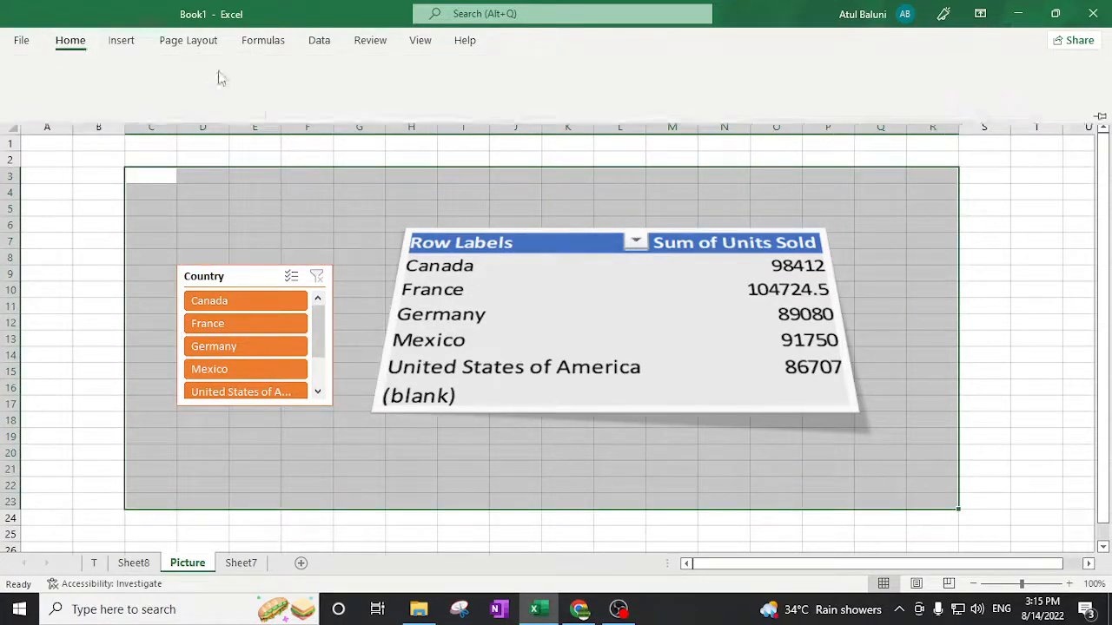
left_click(184, 97)
left_click(192, 264)
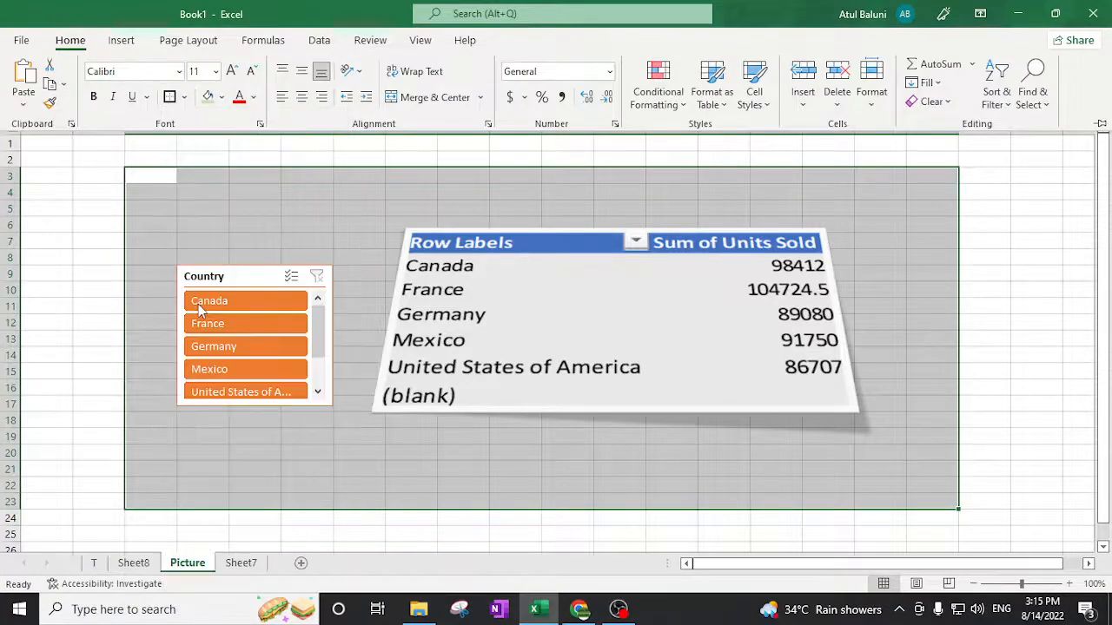
left_click(421, 41)
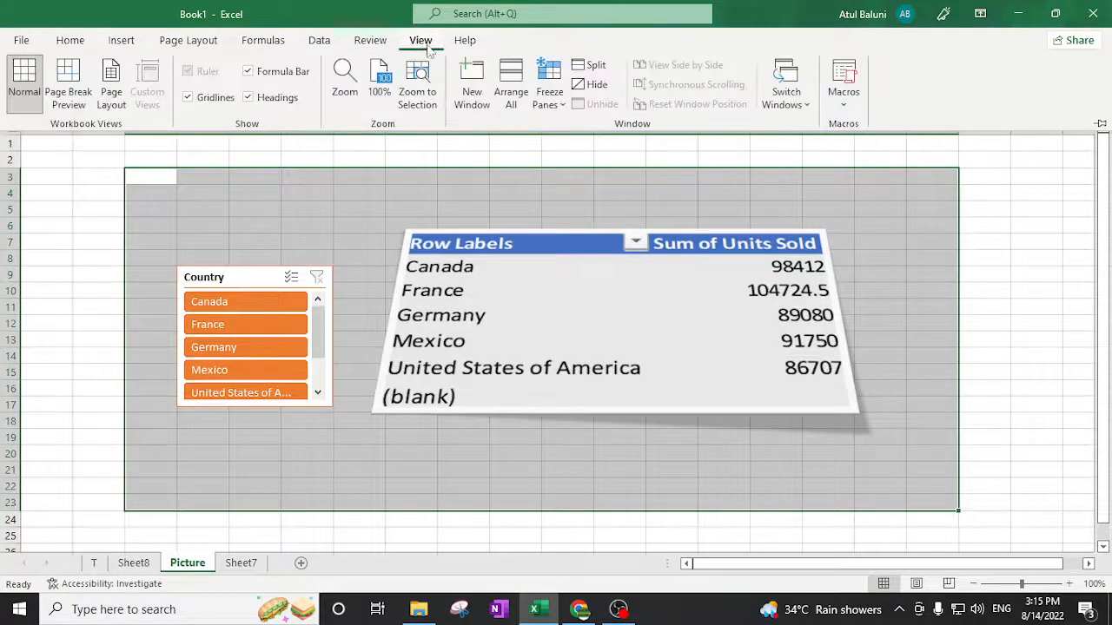
left_click(188, 97)
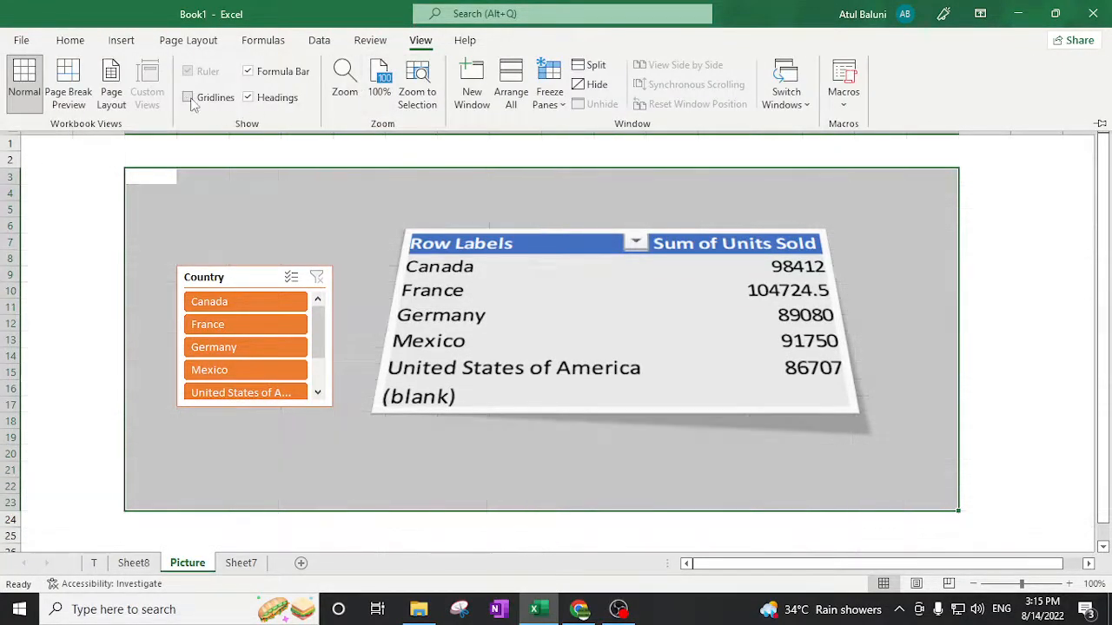
Fill the cells from A1 down to about row 30, behind the slicer and linked picture, with a light grey theme colour.
left_click(49, 146)
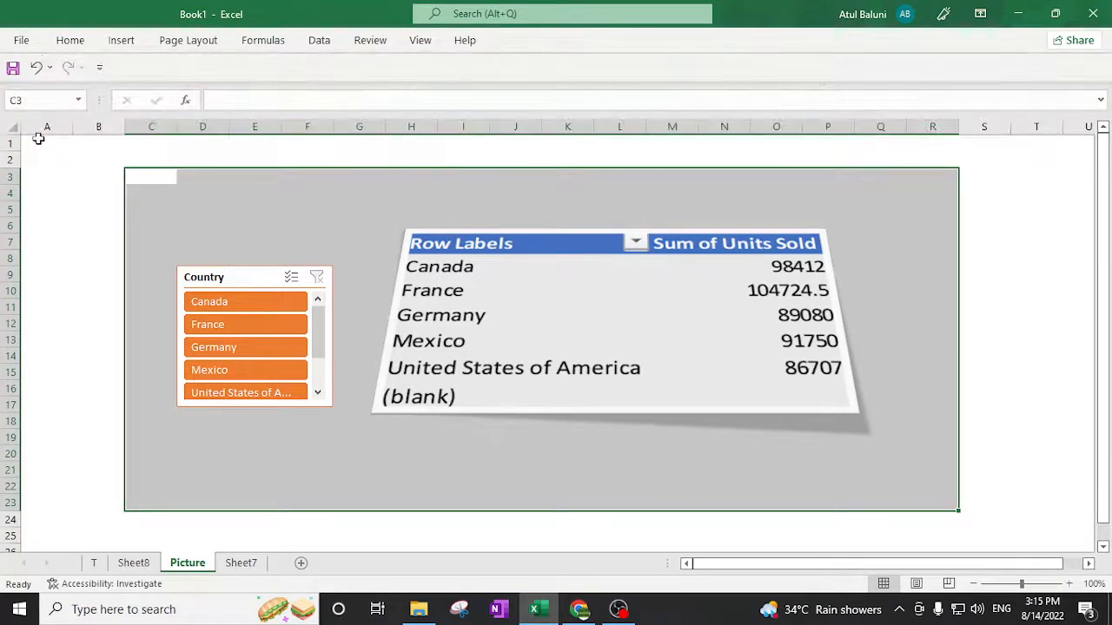
left_click_drag(37, 140, 1005, 531)
left_click_drag(912, 564, 738, 563)
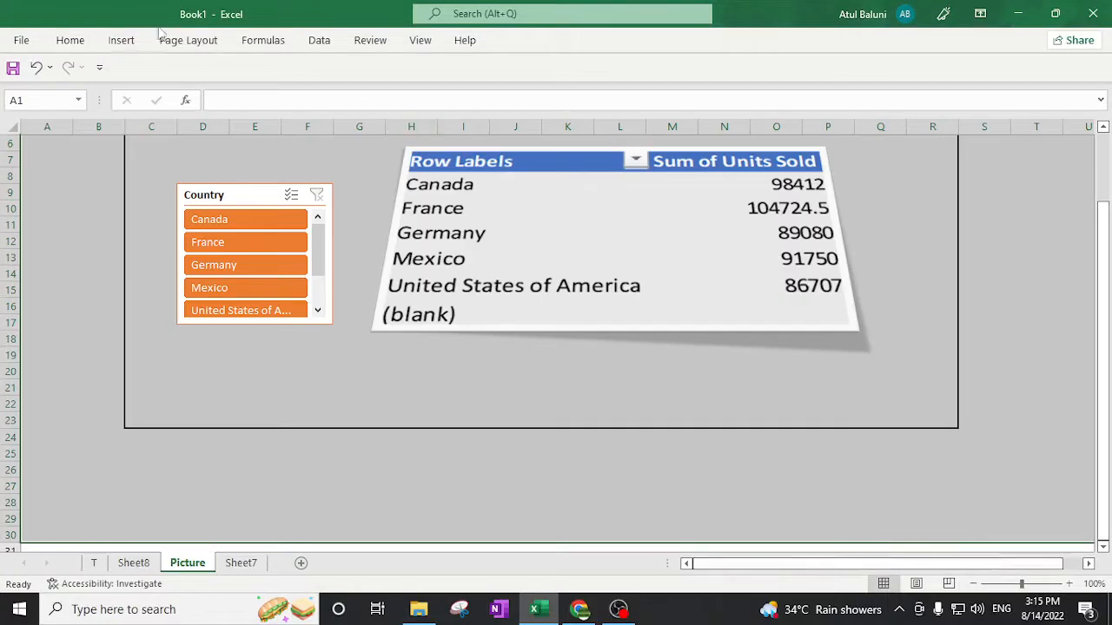
left_click(71, 40)
left_click(220, 96)
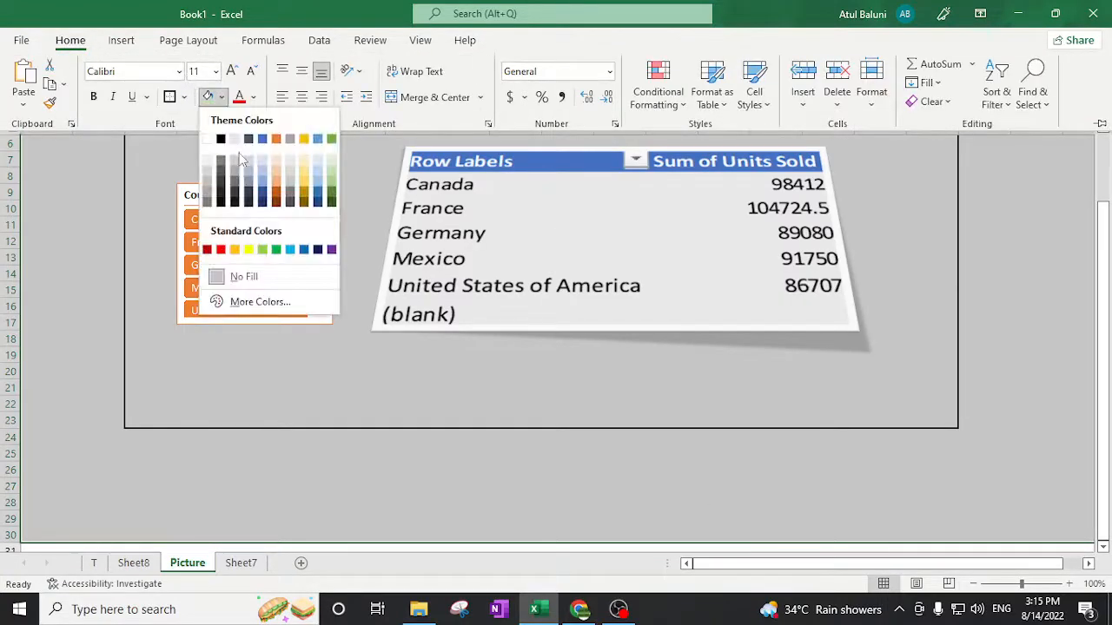
scroll(208, 170, "up", 2)
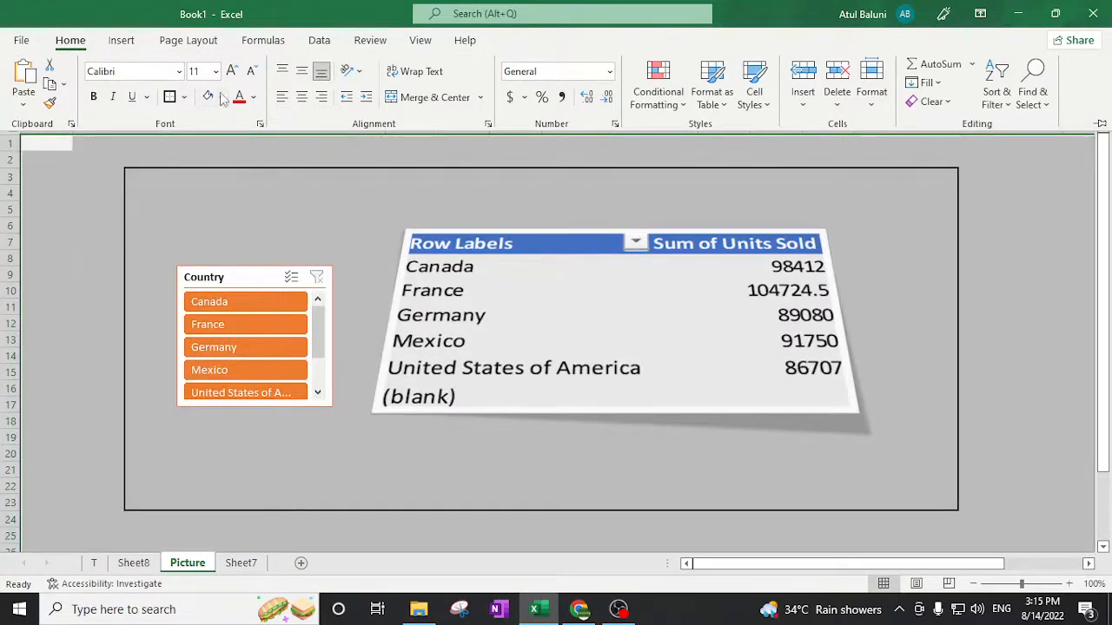
left_click(221, 97)
left_click(210, 178)
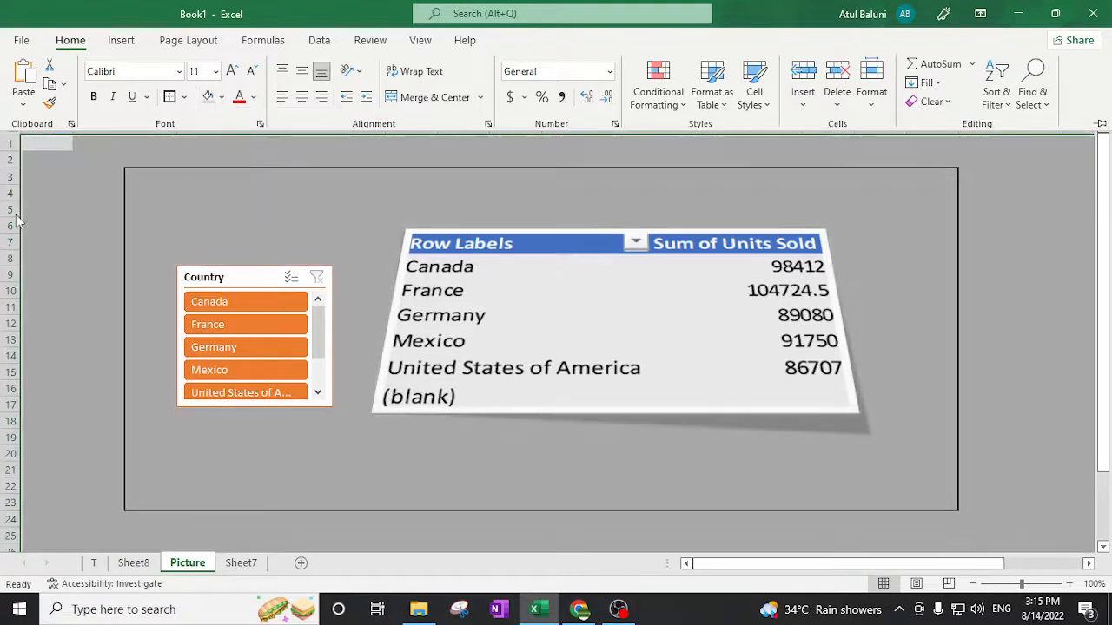
left_click(43, 208)
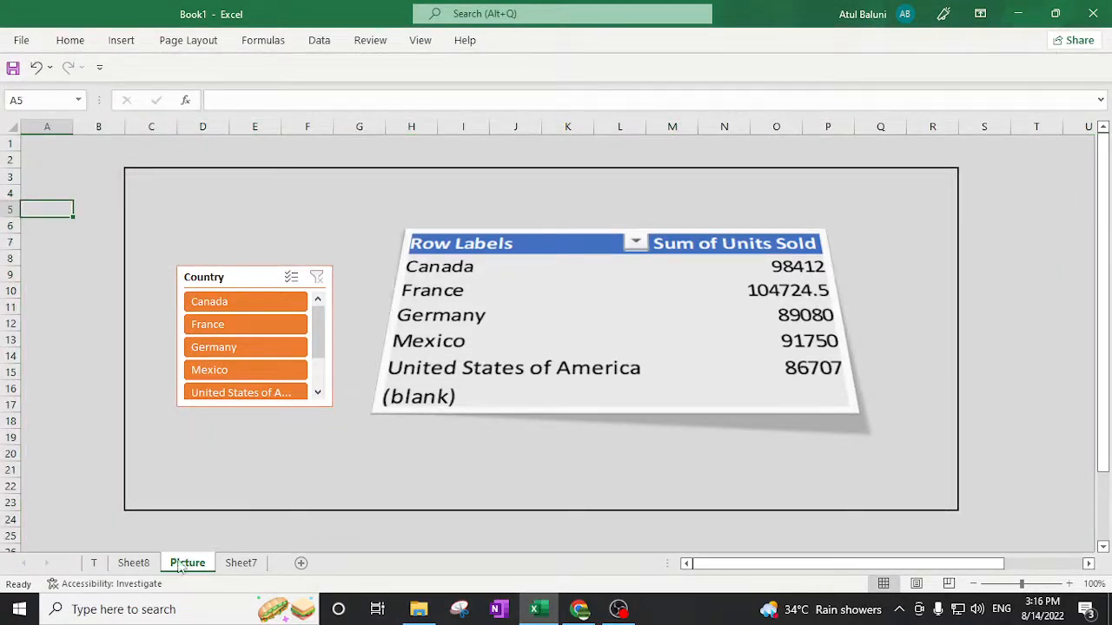
Exclude (blank) from the pivot table's row labels on Sheet8 and return to the Picture sheet.
left_click(133, 563)
left_click(145, 176)
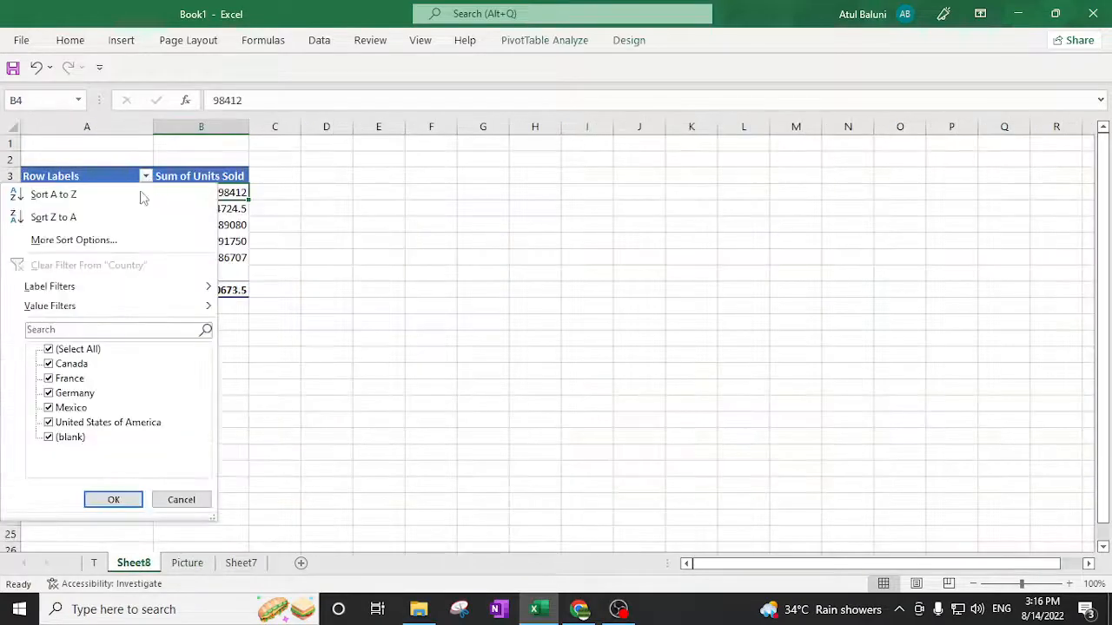
left_click(49, 438)
left_click(110, 499)
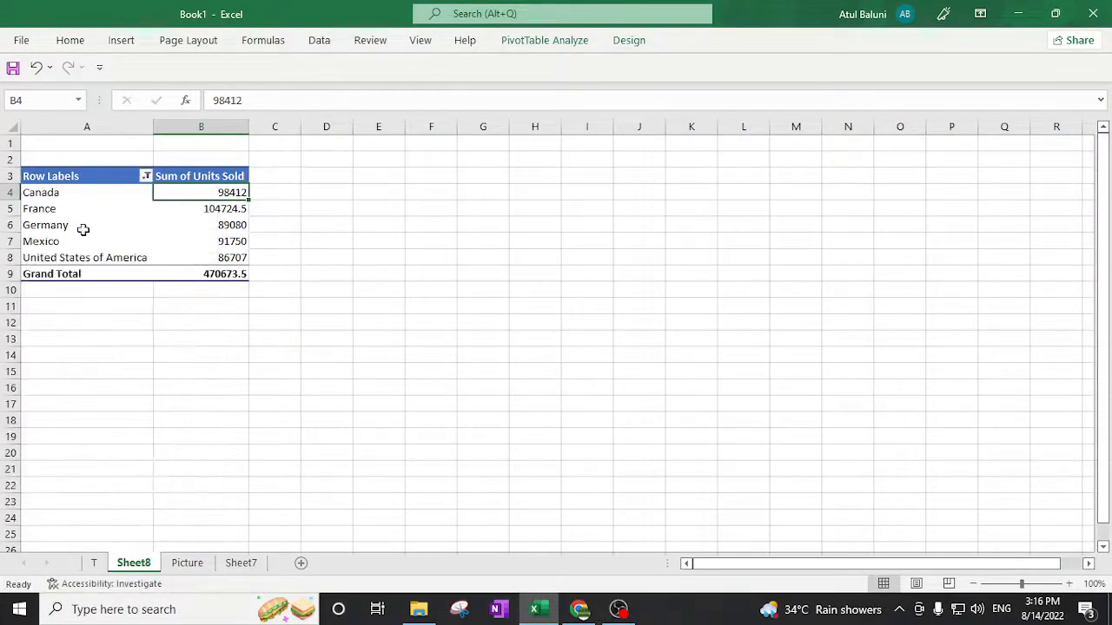
left_click(187, 565)
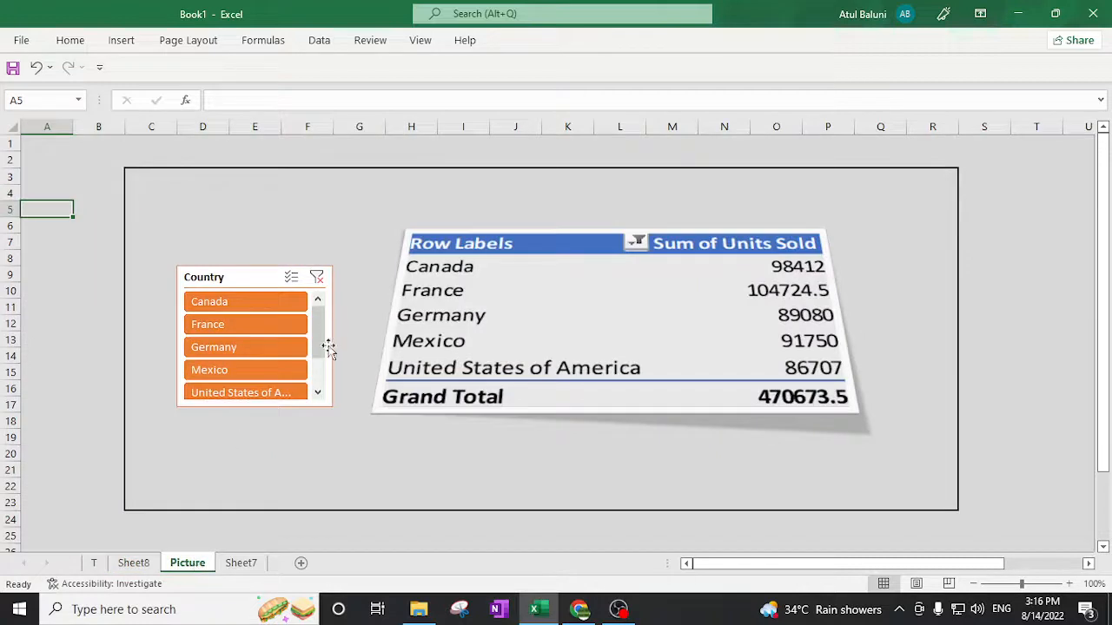
Extend the Country slicer's frame downward to end at about row 18.
left_click(319, 408)
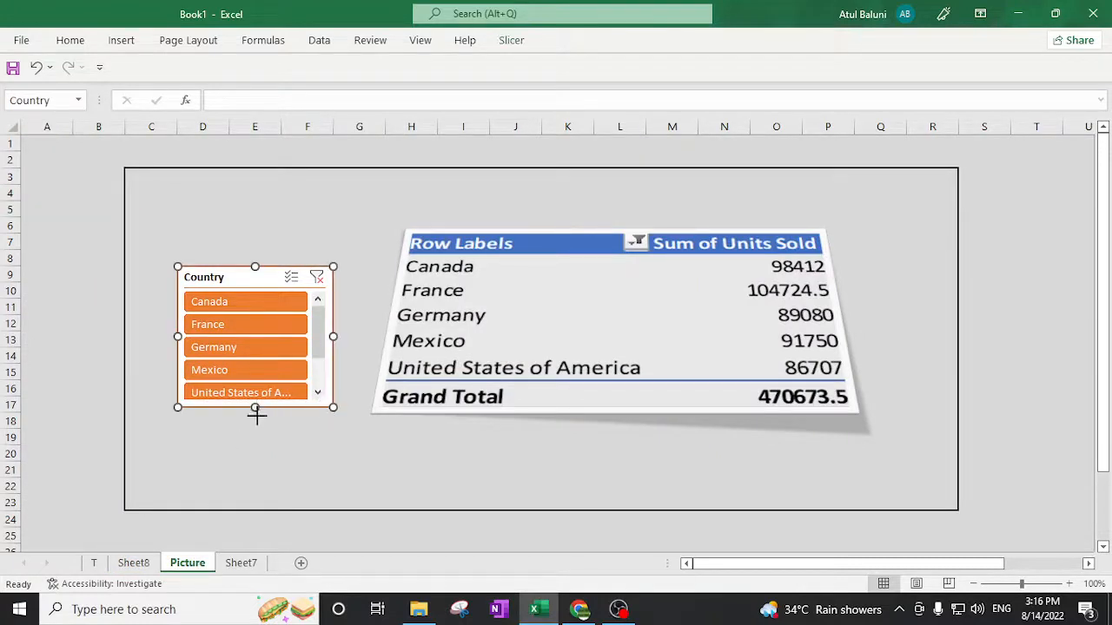
left_click_drag(255, 415, 255, 432)
Filter by Canada, France, Germany, Mexico and United States of America in turn with the Country slicer, then clear its filter.
left_click(224, 302)
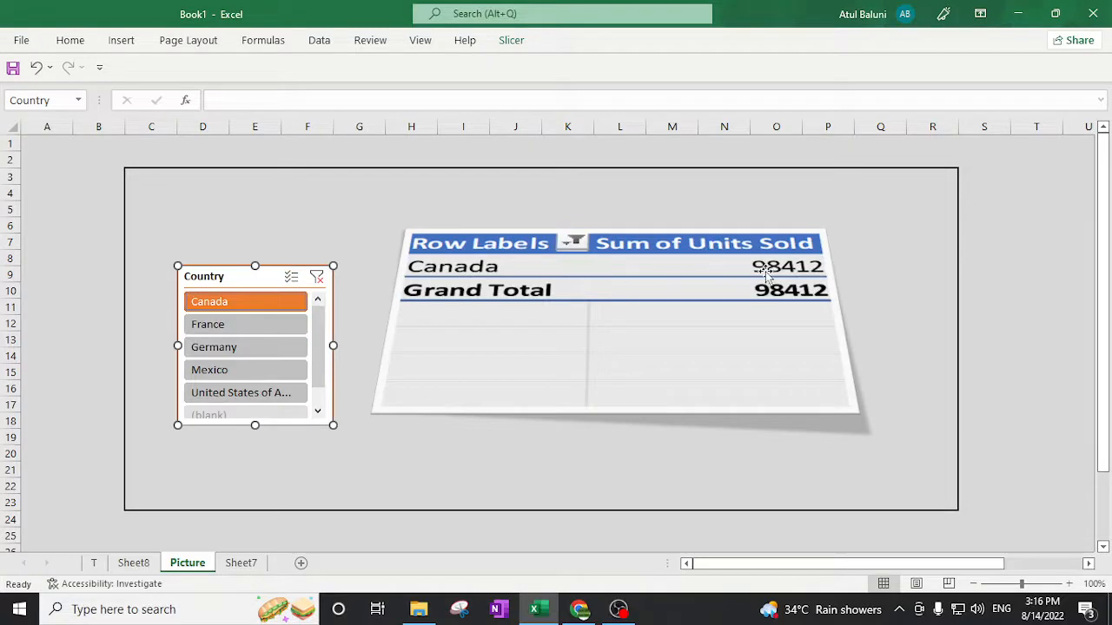
left_click(209, 327)
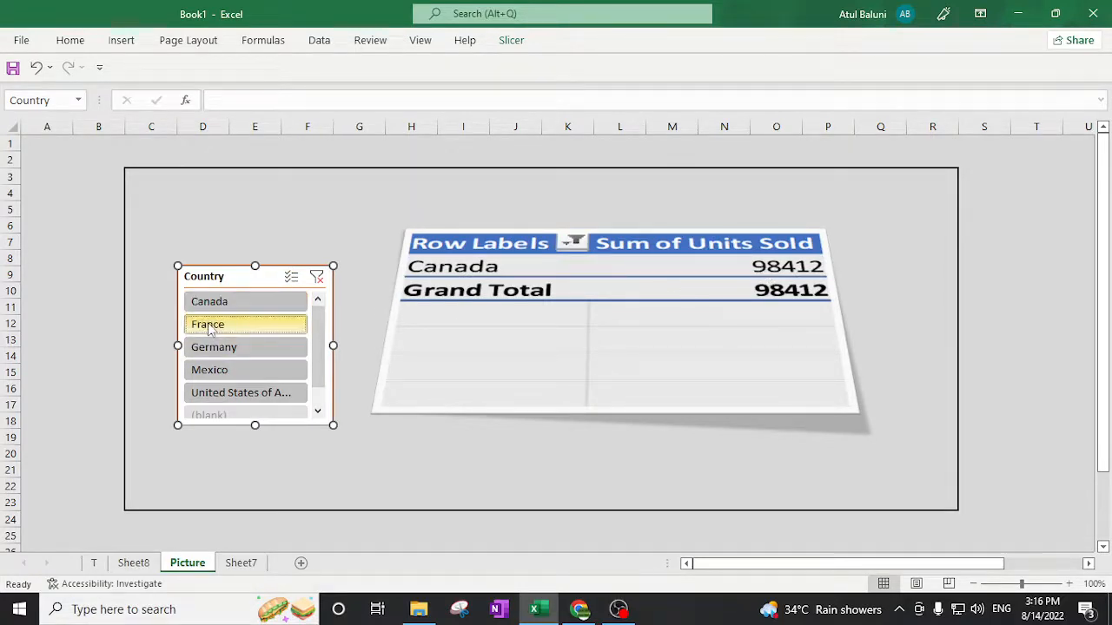
left_click(244, 351)
left_click(228, 375)
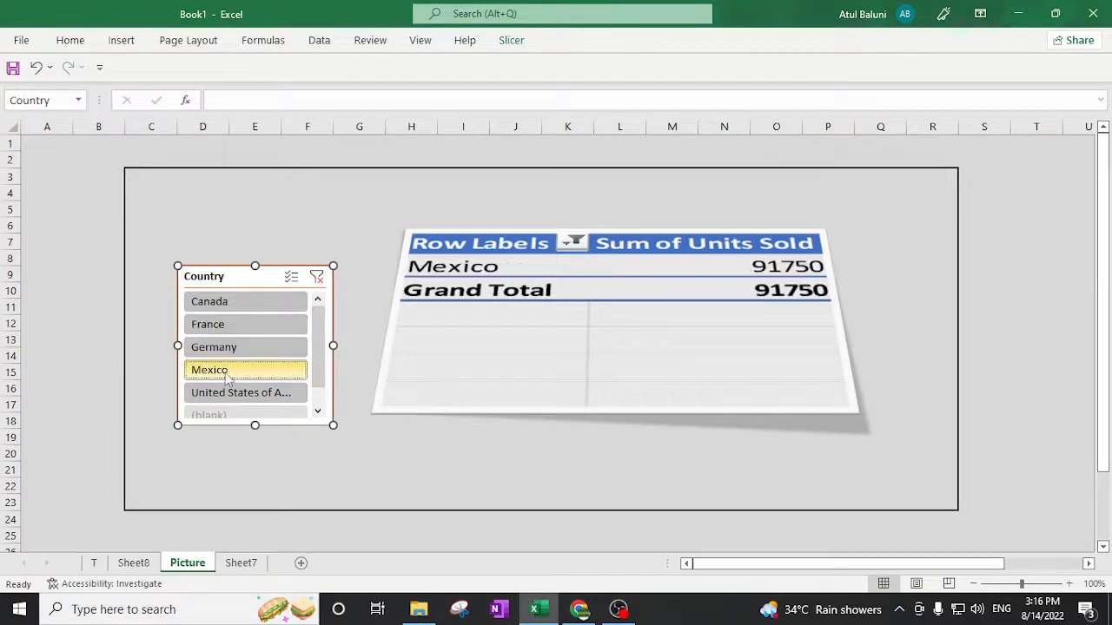
left_click(228, 393)
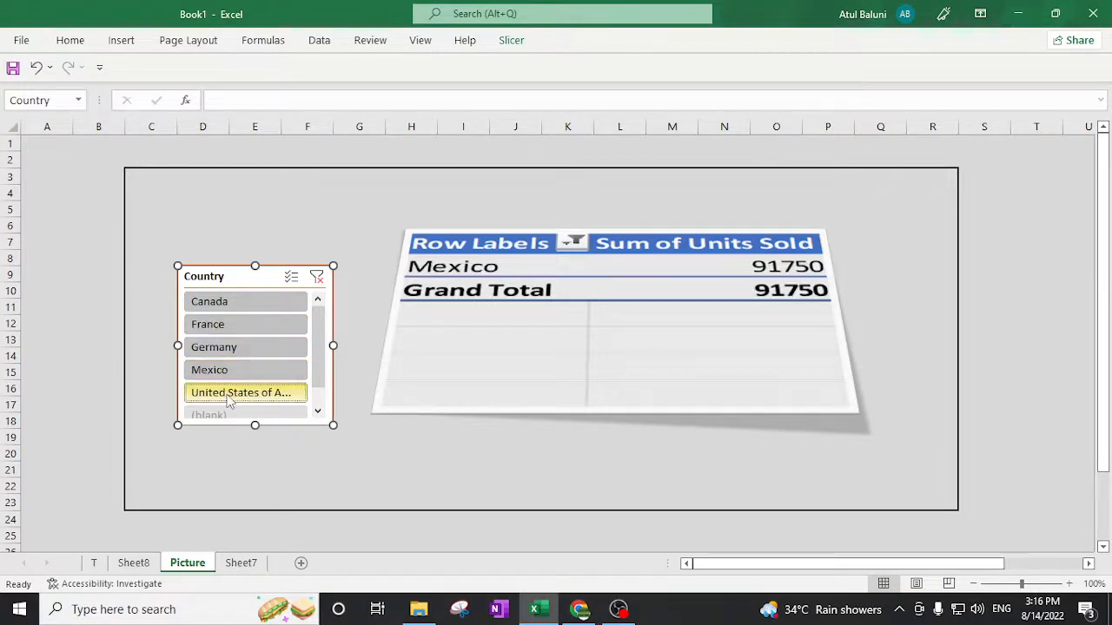
left_click(318, 279)
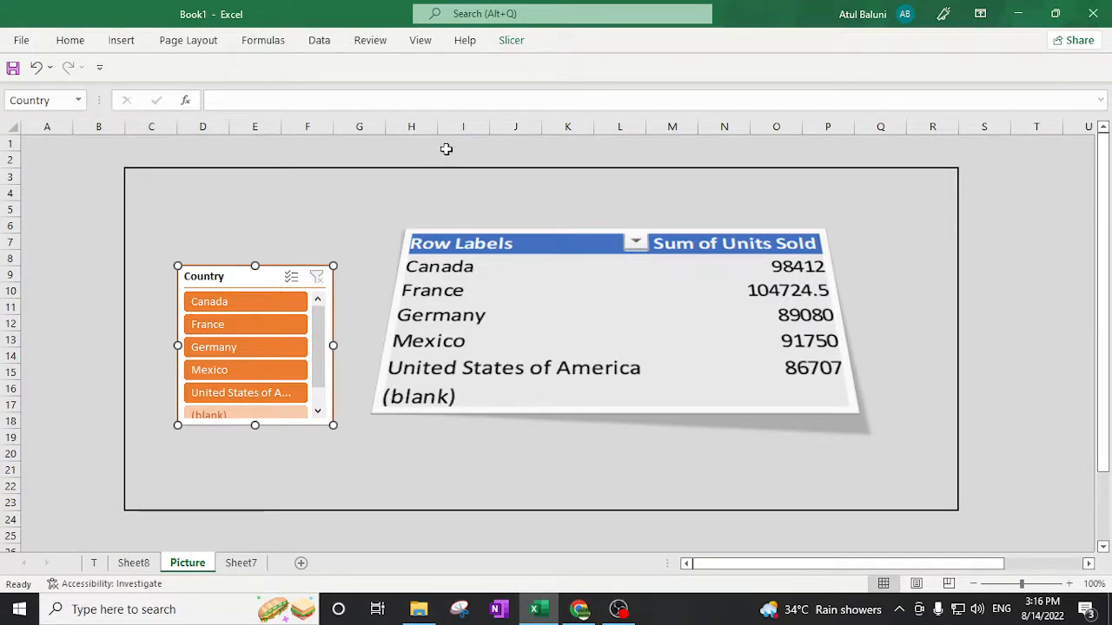
Nudge the linked picture slightly downward and apply the simple white frame picture style to it.
left_click_drag(548, 252, 553, 263)
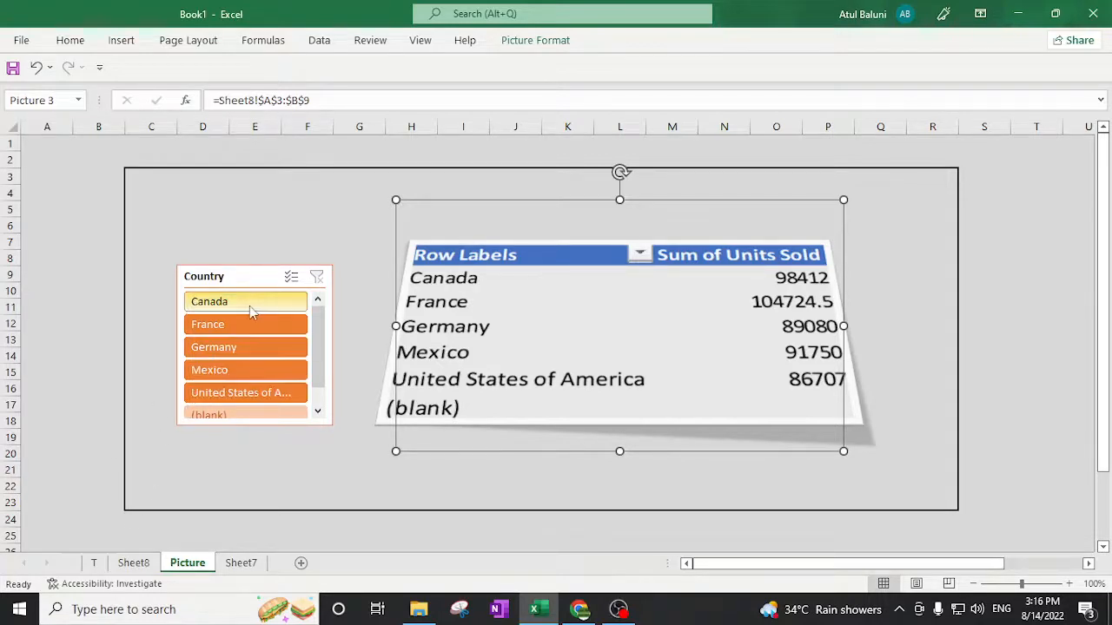
left_click(248, 281)
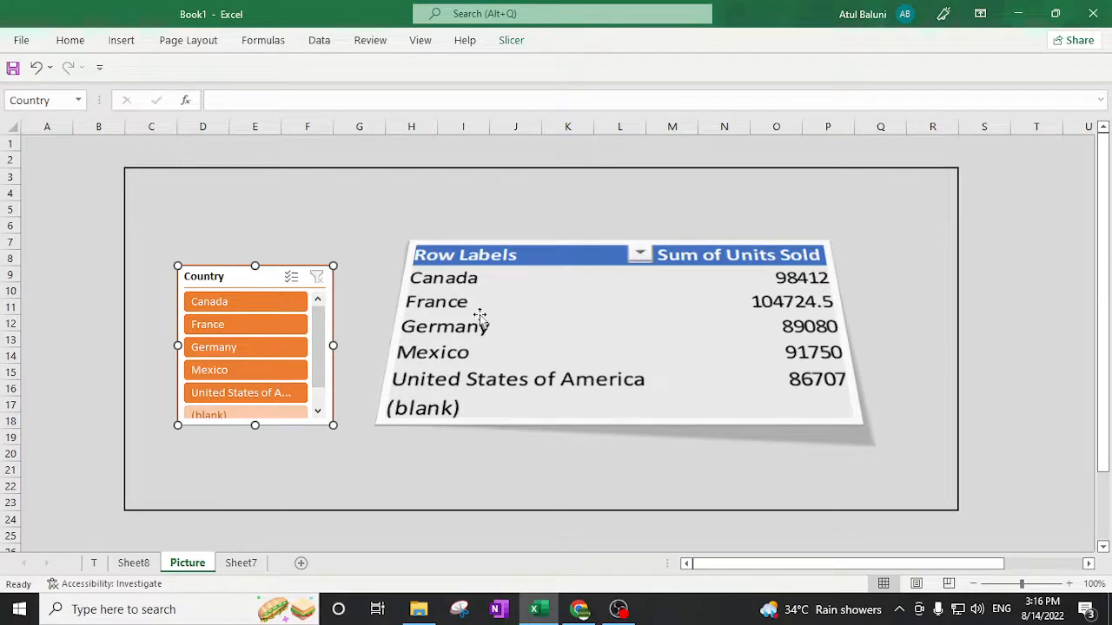
left_click(558, 264)
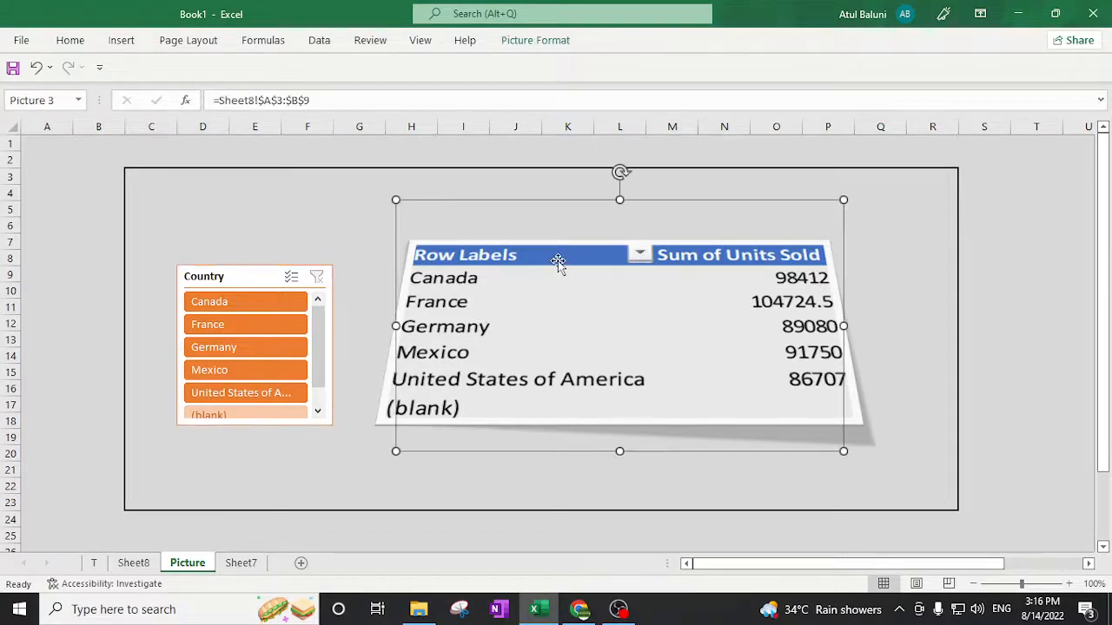
left_click(554, 43)
left_click(632, 77)
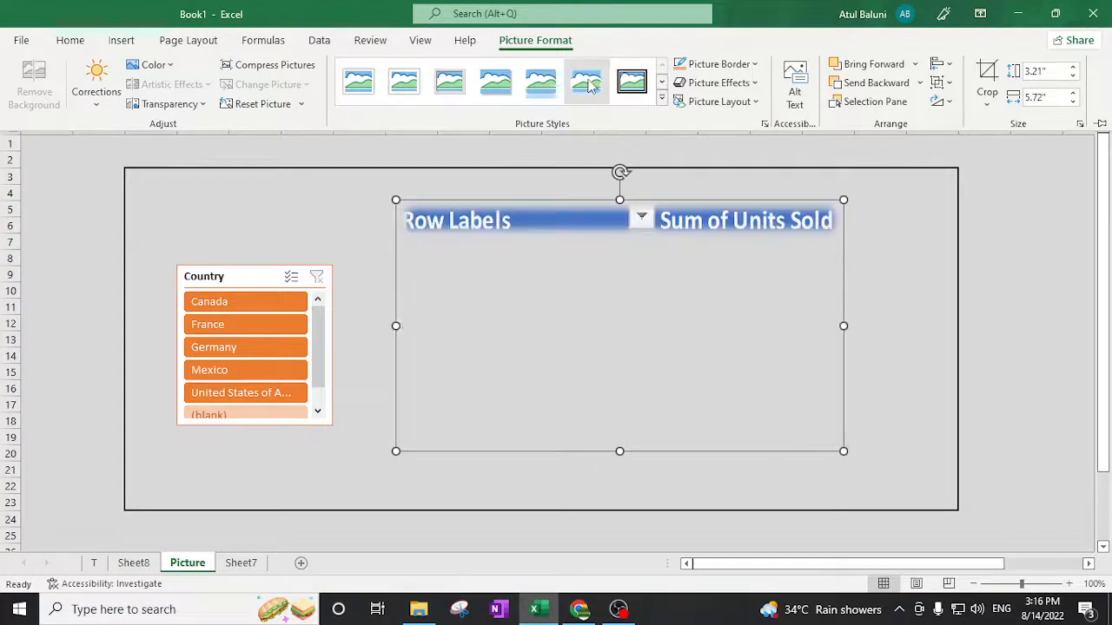
left_click(370, 87)
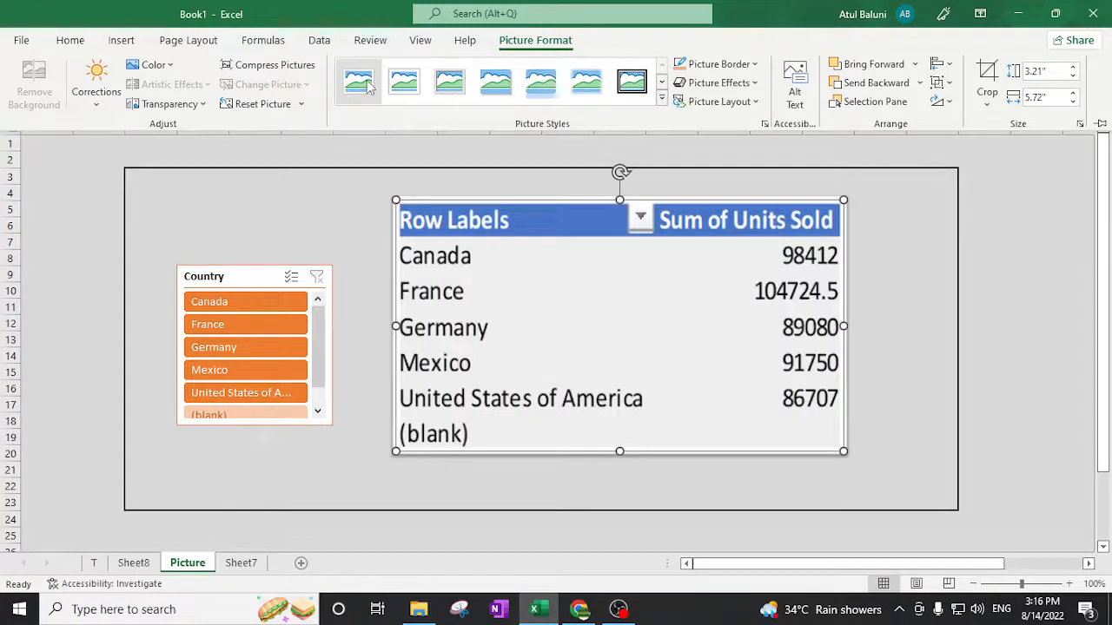
left_click(246, 241)
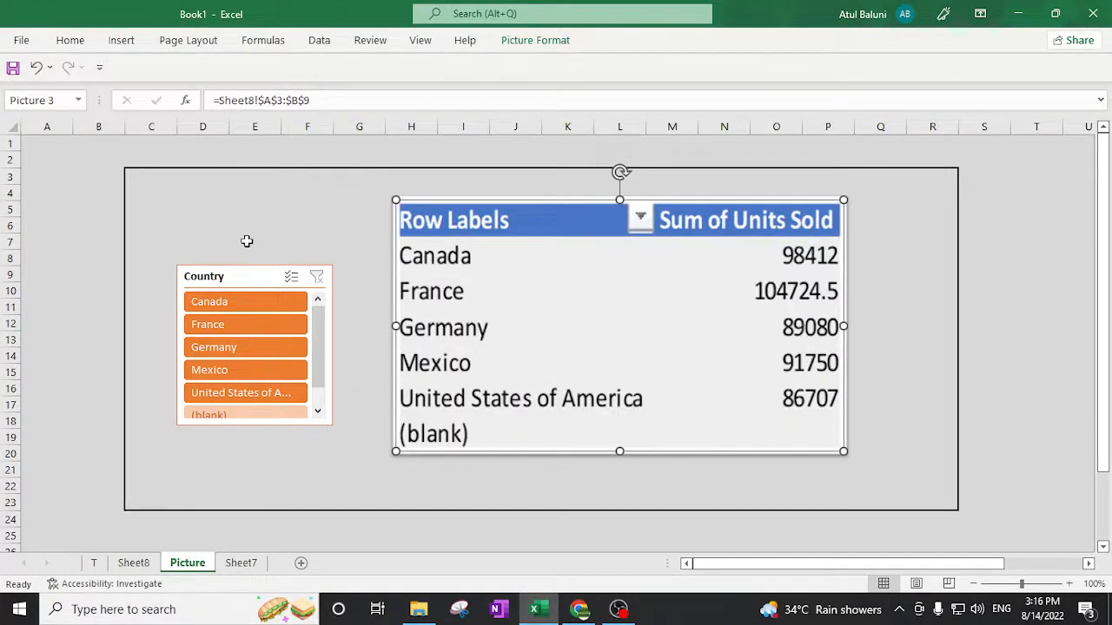